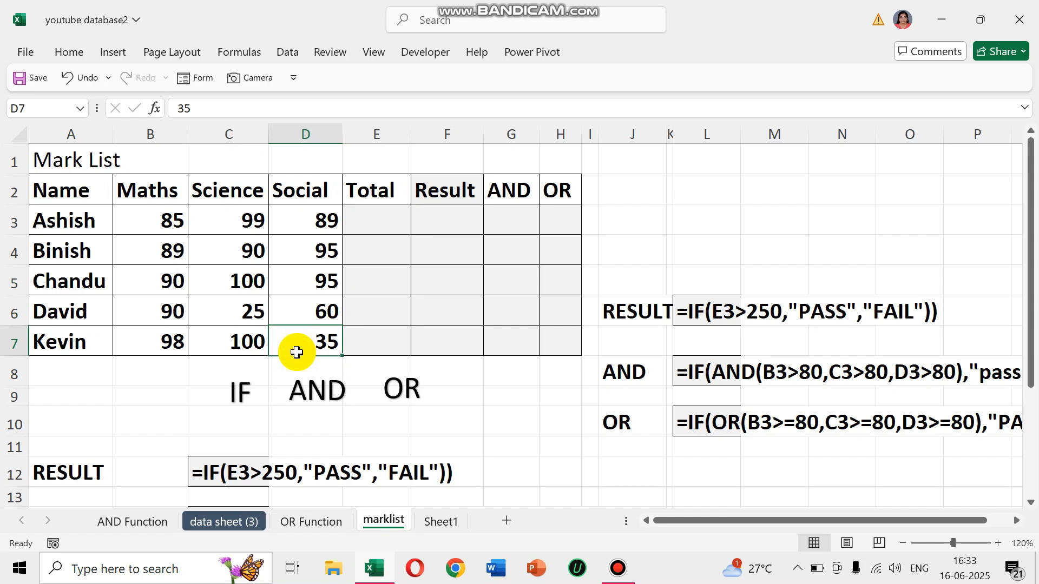
# Total the first student's marks in E3 with =SUM(B3:D3) and fill the formula down to E7.
pyautogui.click(369, 217)
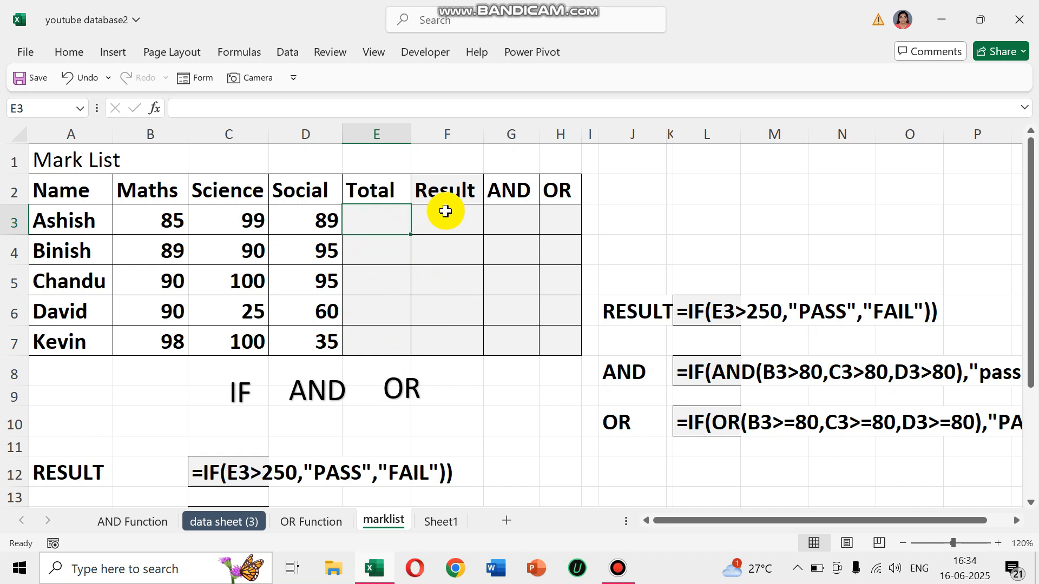
pyautogui.click(445, 223)
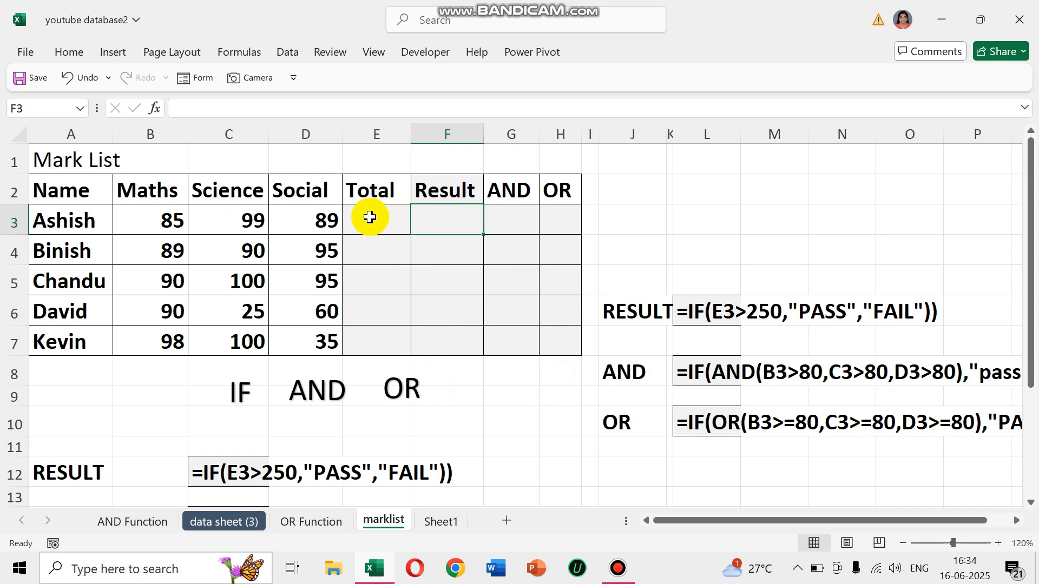
pyautogui.click(373, 216)
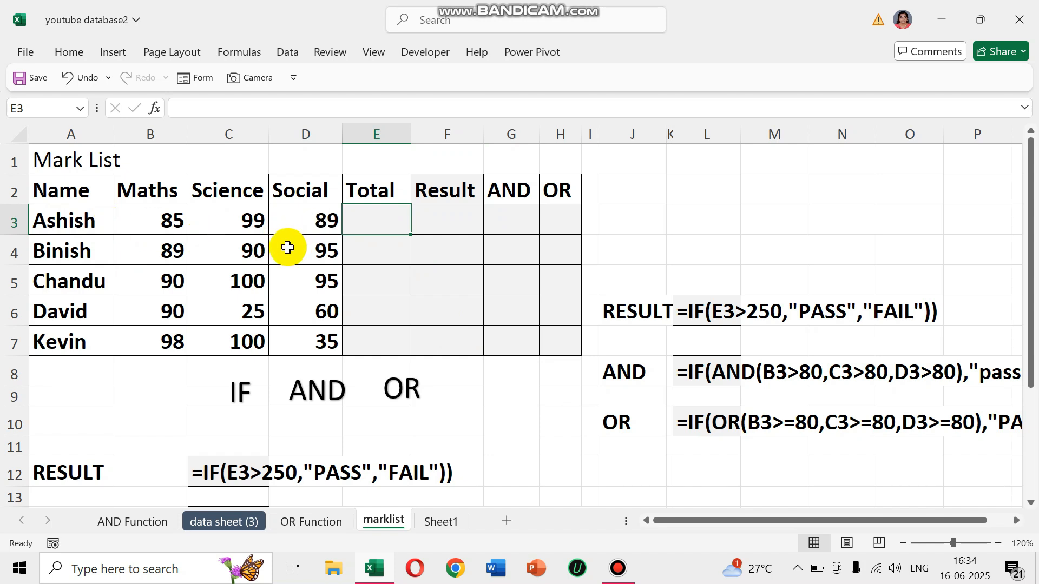
pyautogui.click(82, 56)
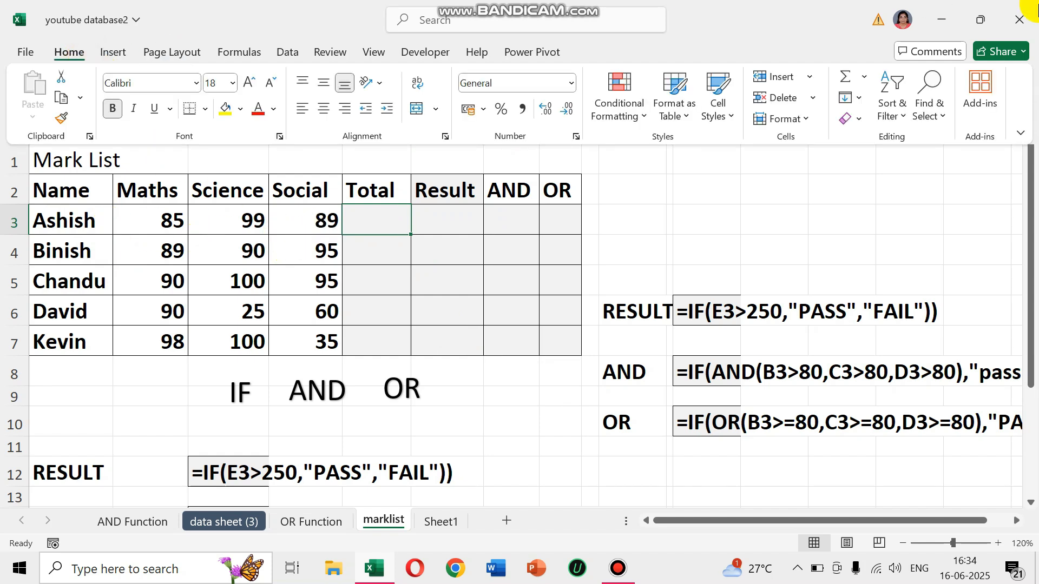
pyautogui.click(846, 76)
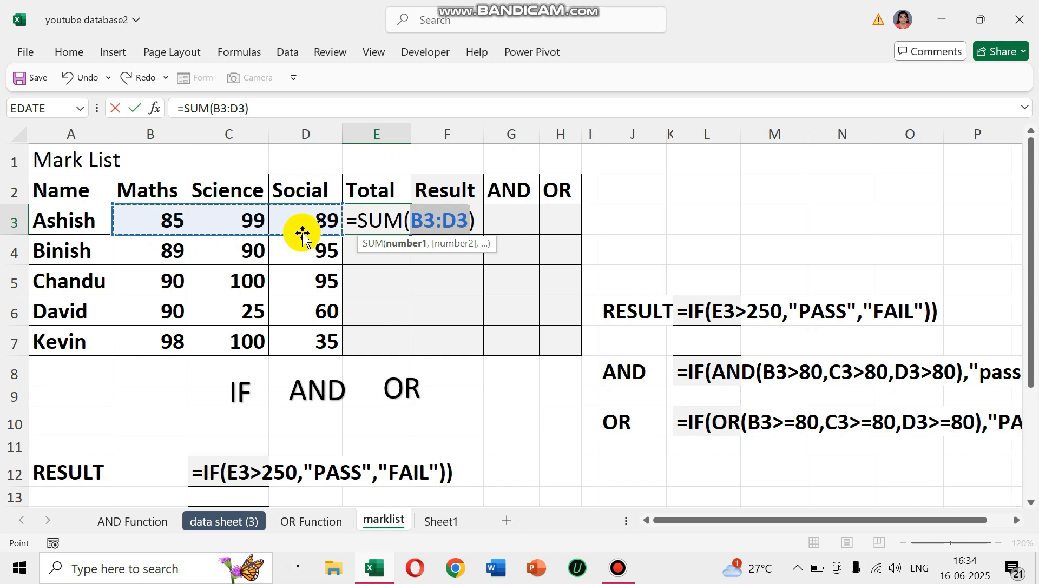
pyautogui.press('Return')
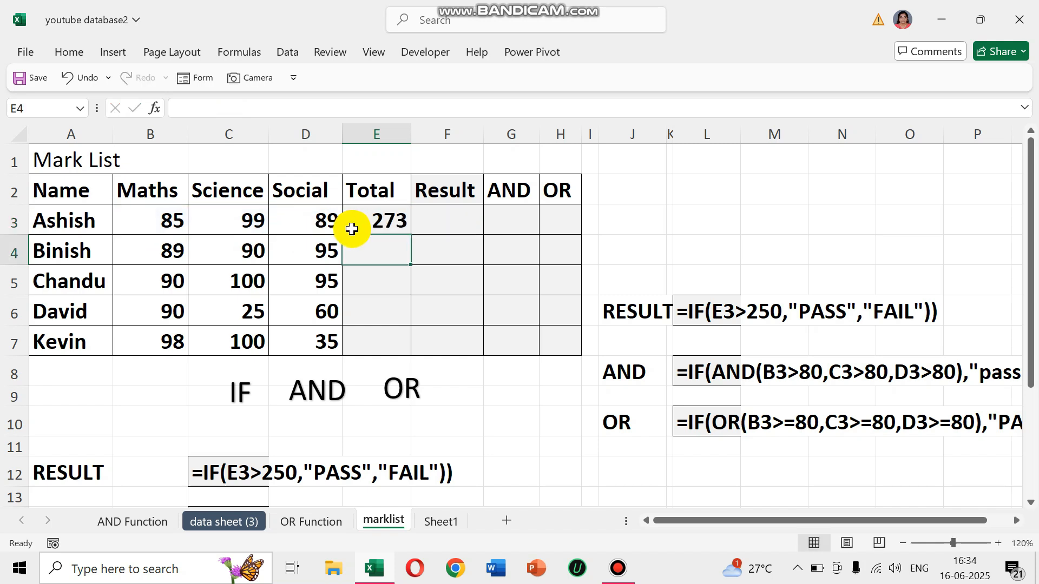
pyautogui.click(379, 221)
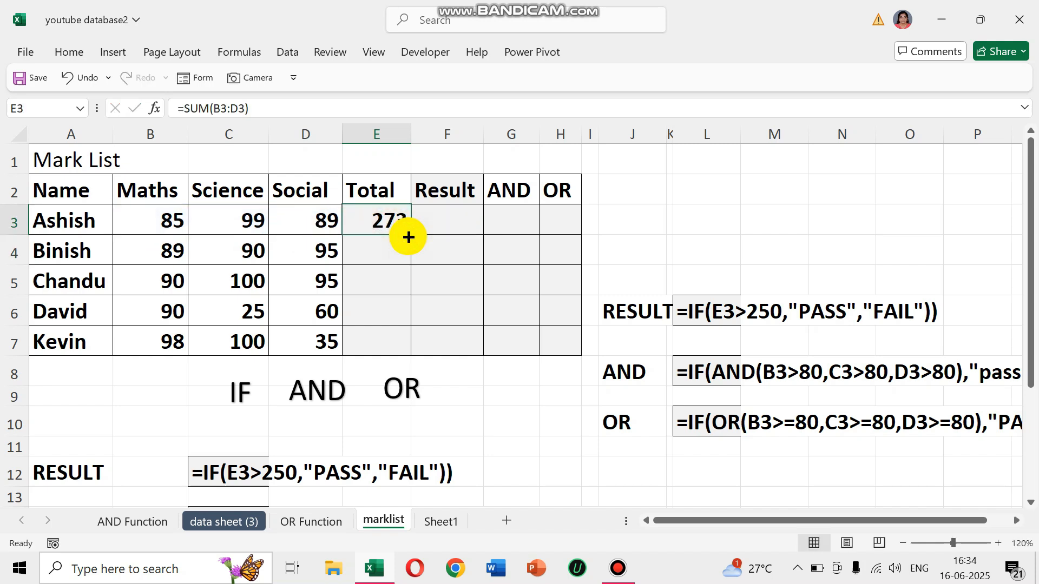
pyautogui.doubleClick(408, 232)
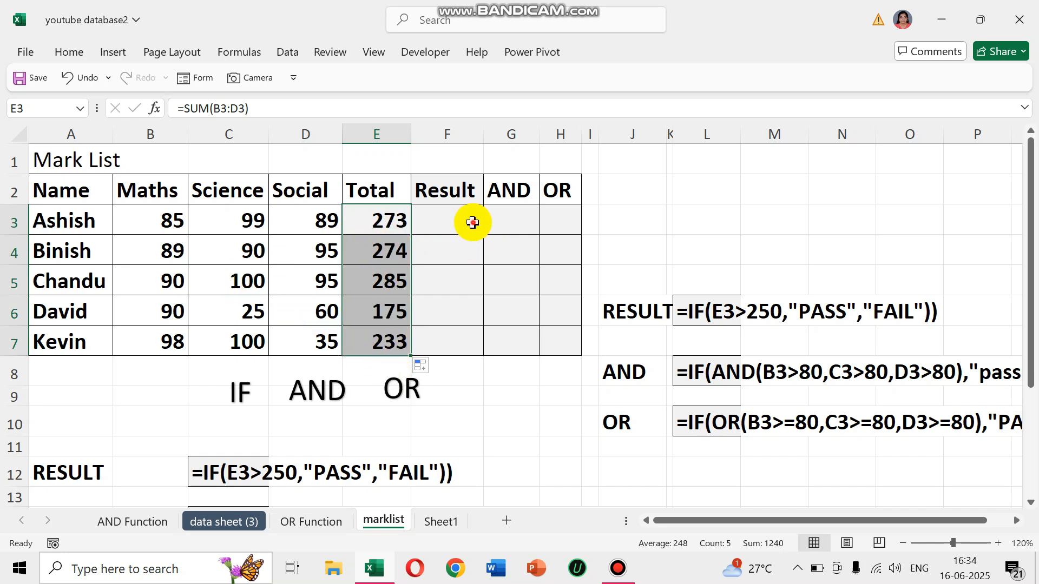
# Enter the formula =IF(E3>250,"Pass","Fail") in the first student's Result cell, F3.
pyautogui.click(472, 222)
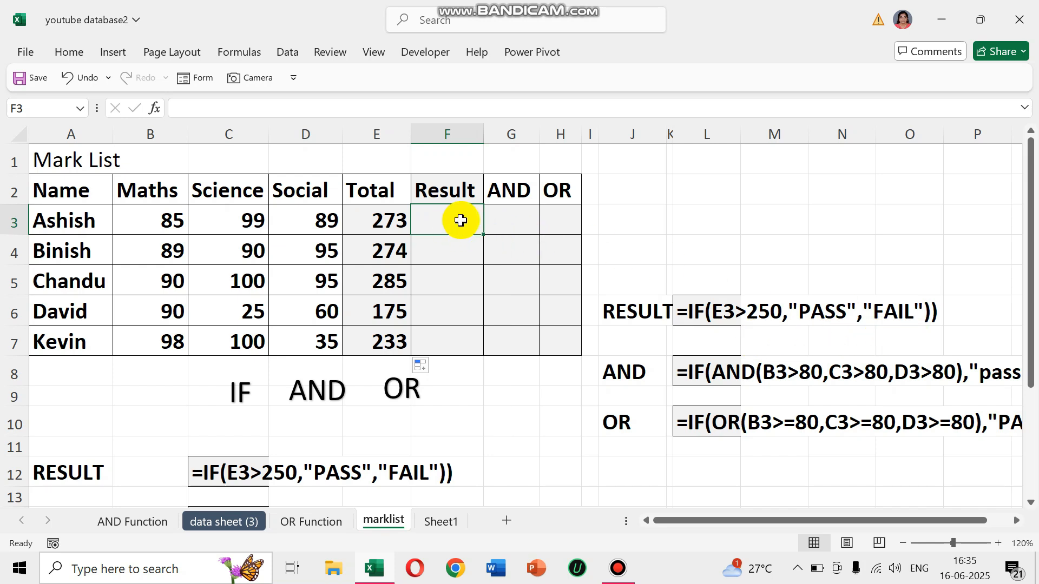
pyautogui.write('=if')
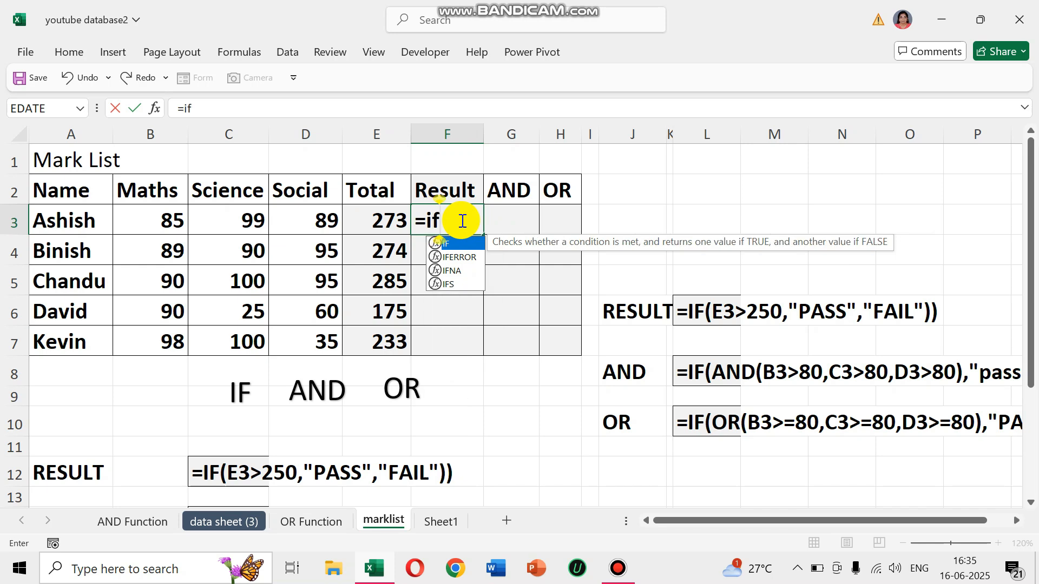
pyautogui.write('(')
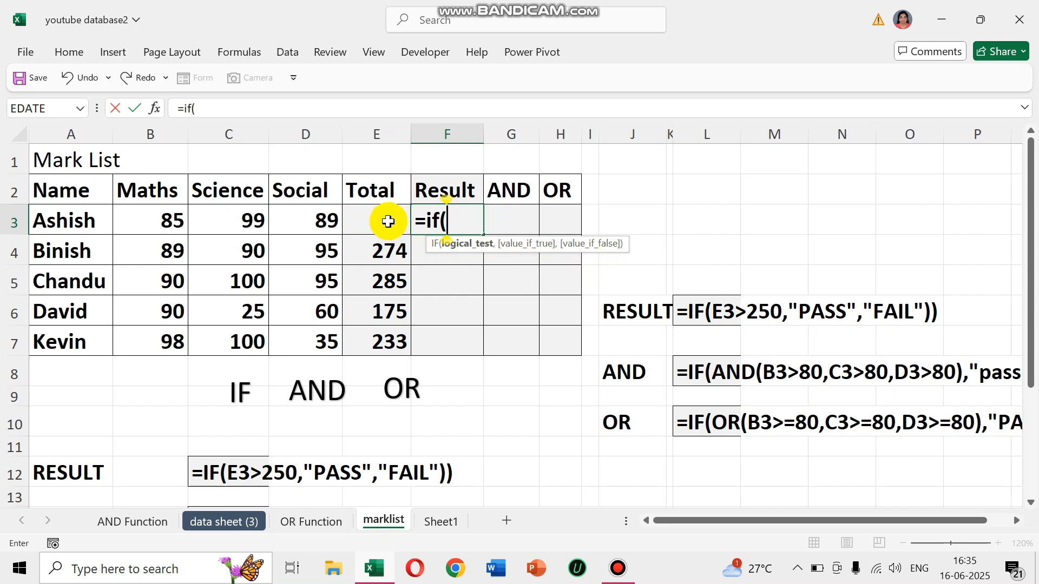
pyautogui.click(388, 219)
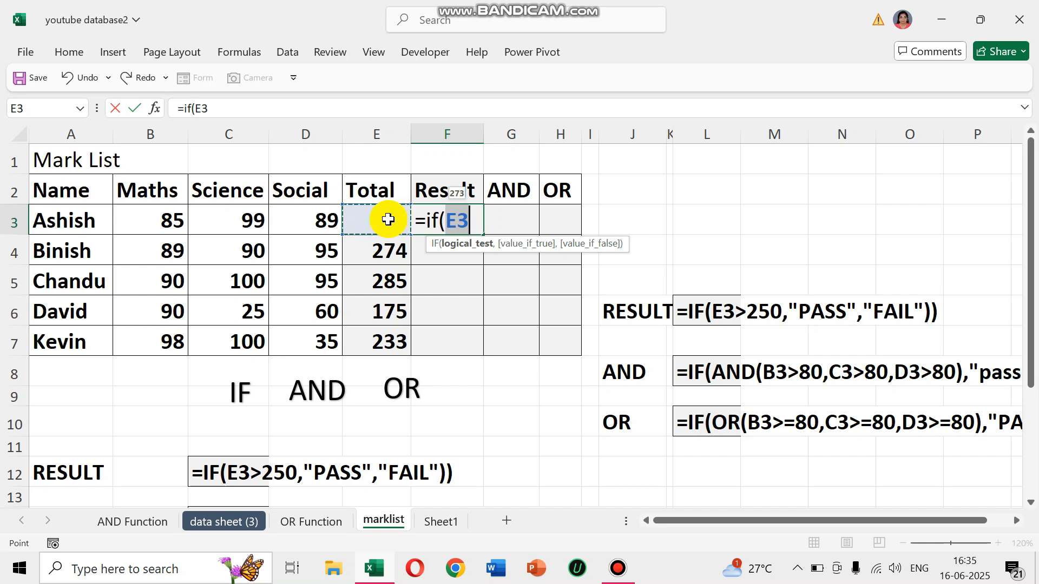
pyautogui.write('>25')
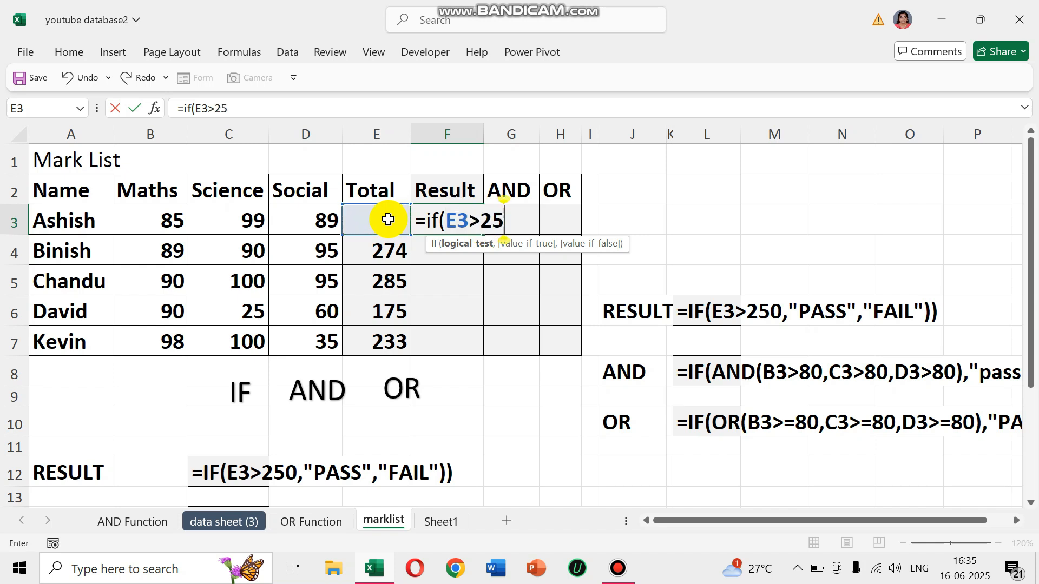
pyautogui.write('0,')
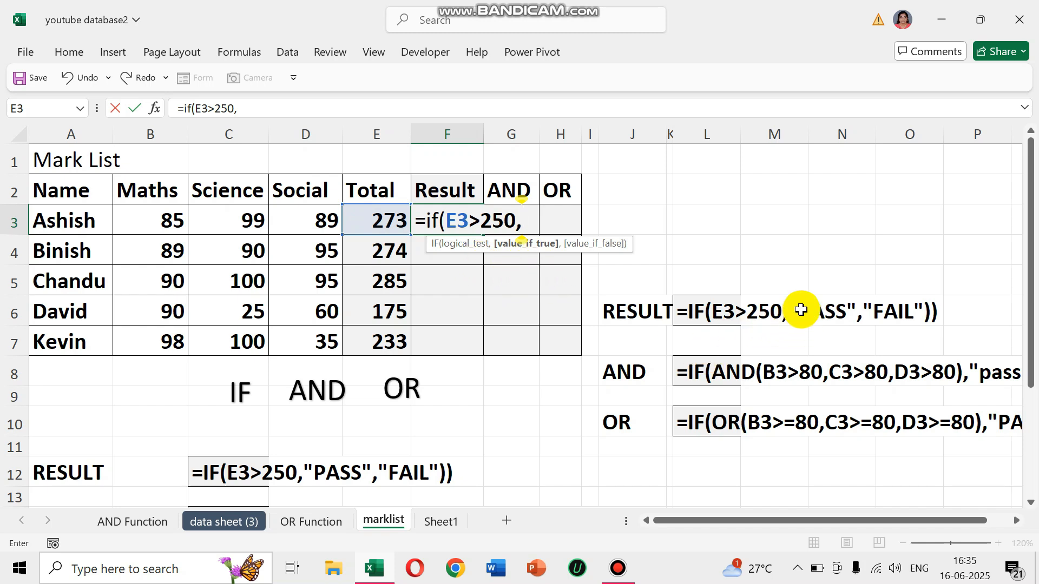
pyautogui.write('"Pas')
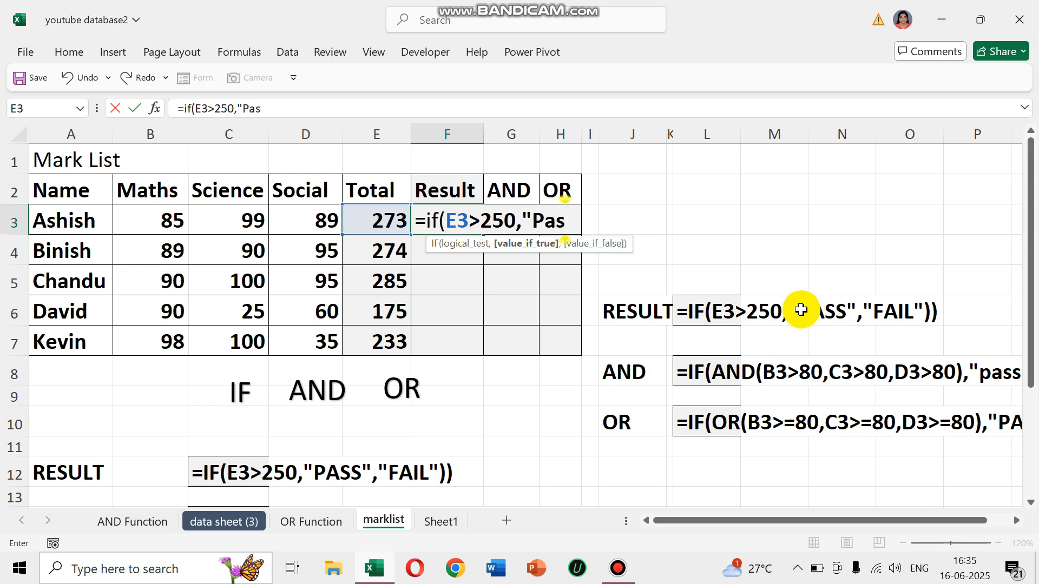
pyautogui.write('s",')
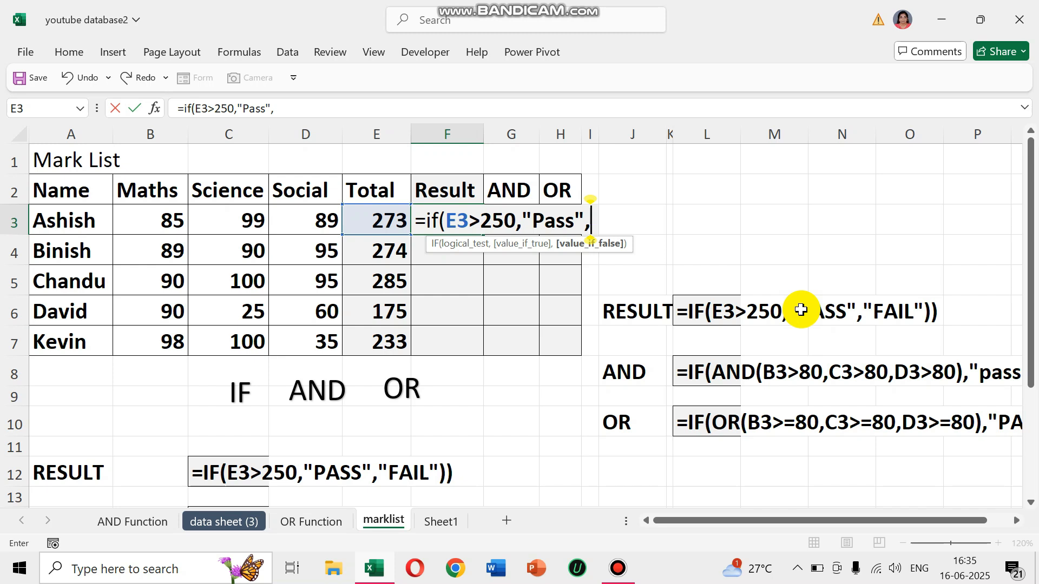
pyautogui.write('"')
pyautogui.write('fail')
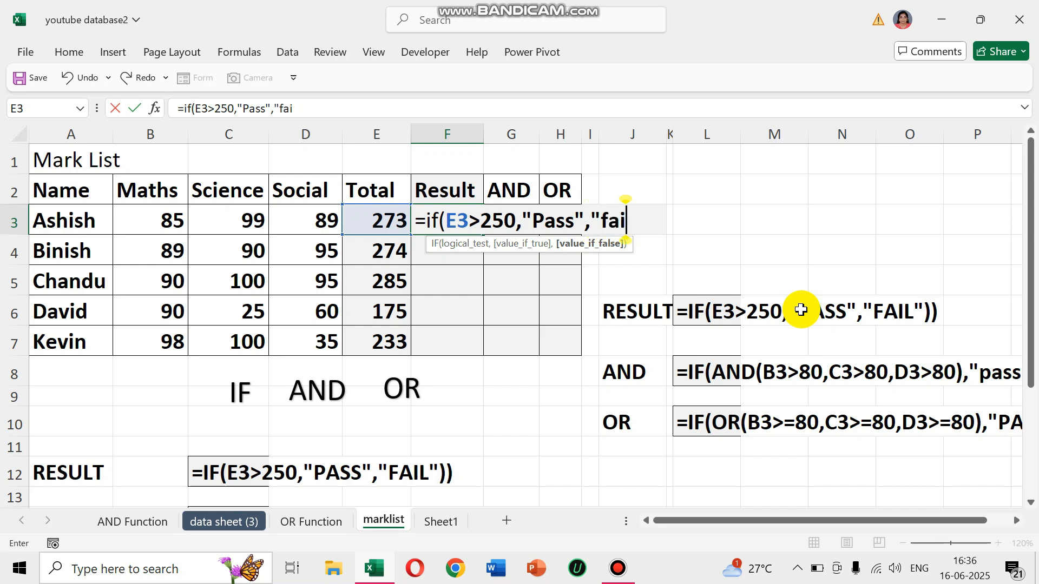
pyautogui.press('BackSpace')
pyautogui.press('BackSpace')
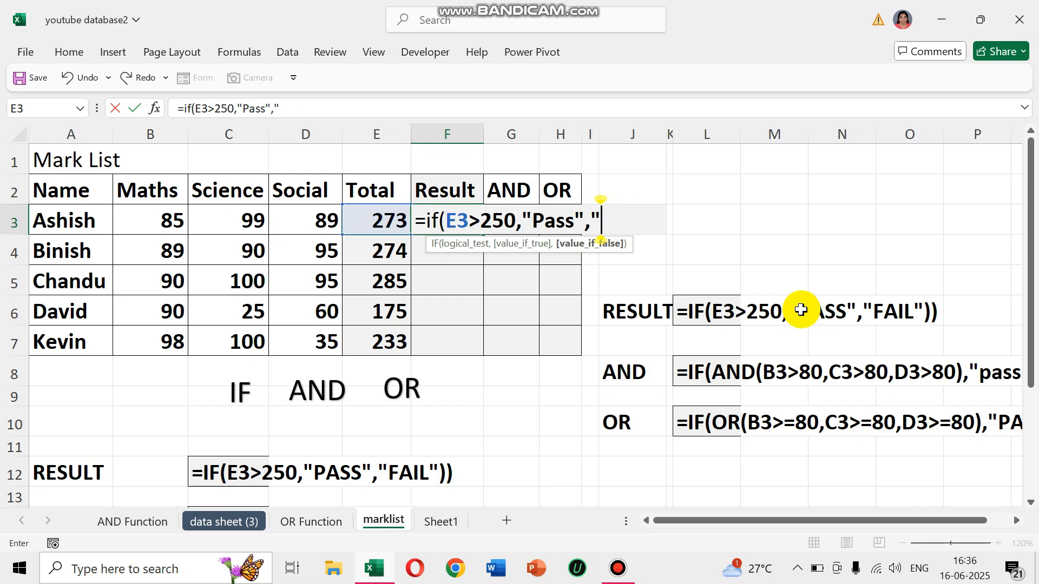
pyautogui.write('Fai')
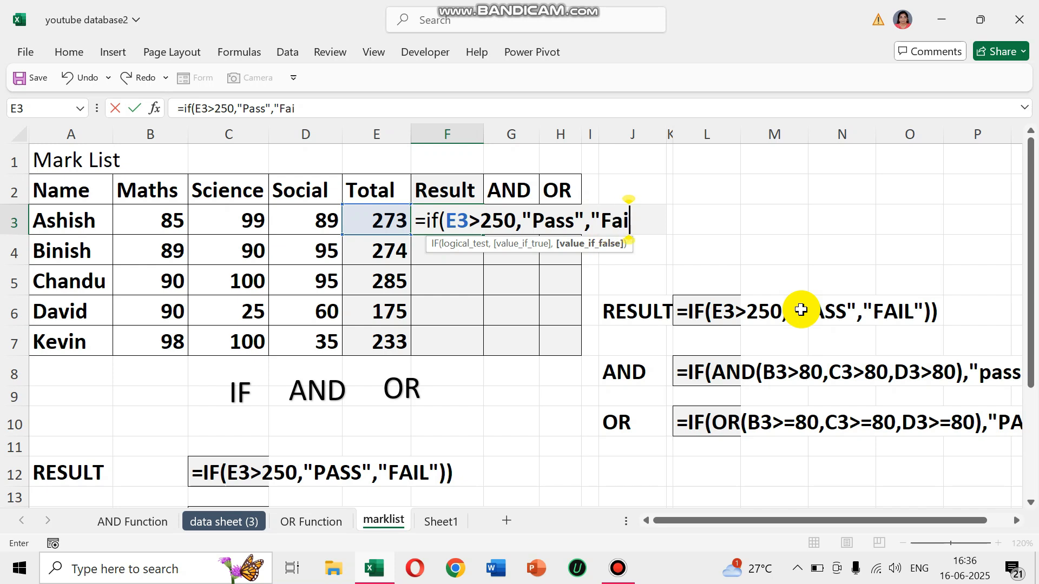
pyautogui.write('l"')
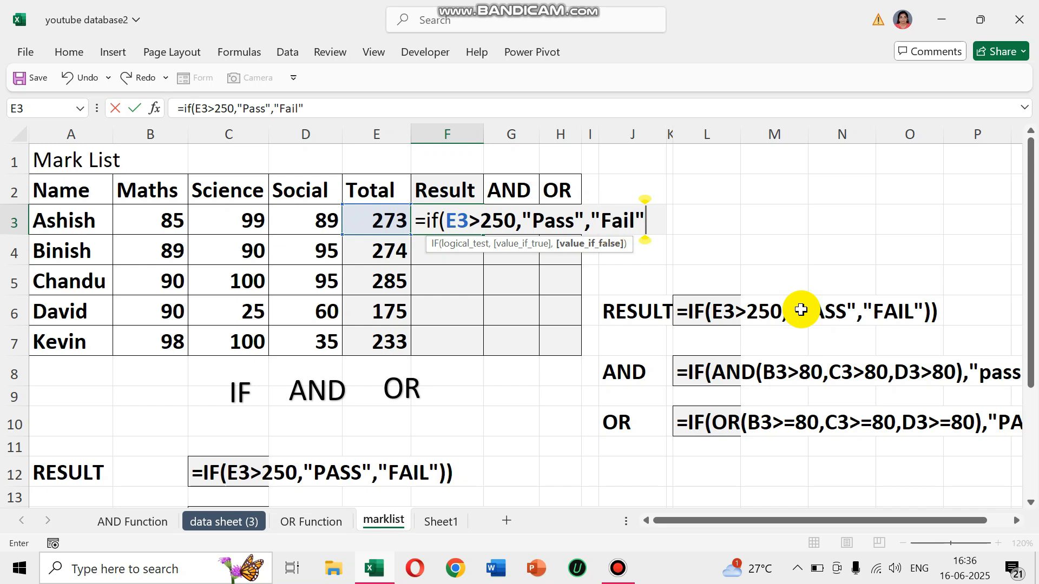
pyautogui.write(')')
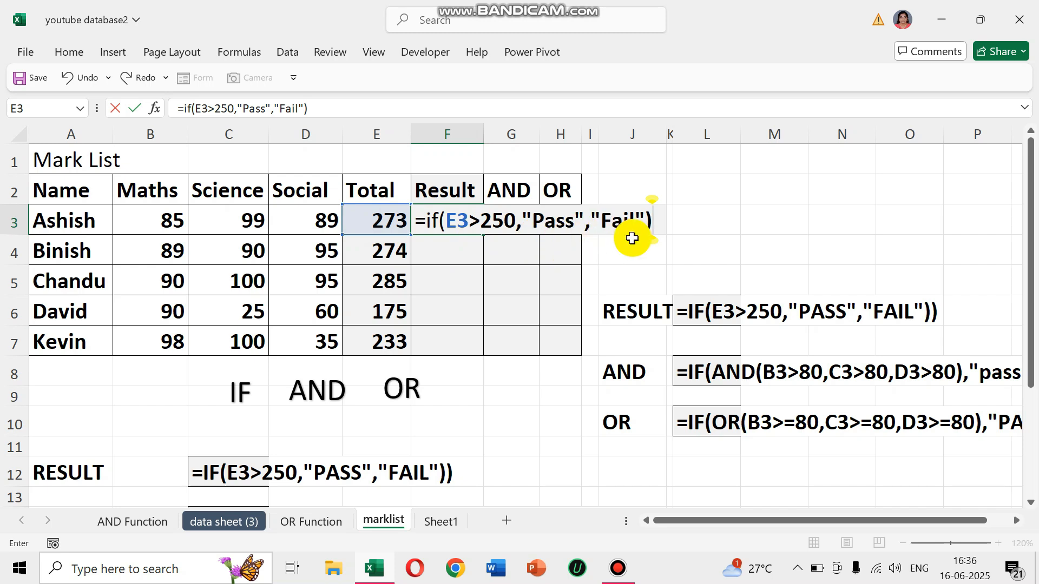
pyautogui.press('Return')
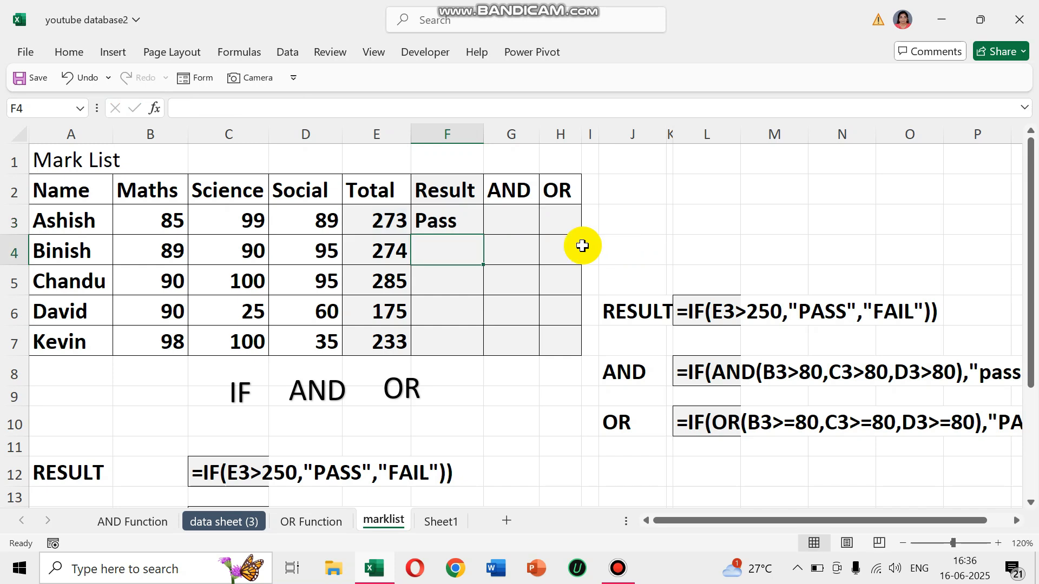
# Fill the IF formula in F3 down the Result column to F7.
pyautogui.click(449, 215)
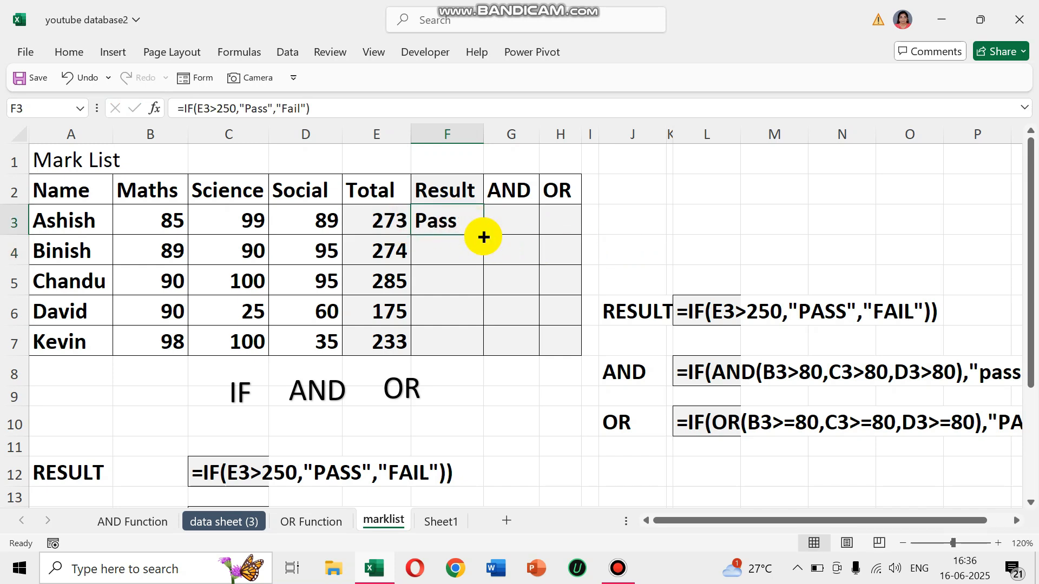
pyautogui.moveTo(483, 233); pyautogui.dragTo(476, 355)
pyautogui.click(390, 323)
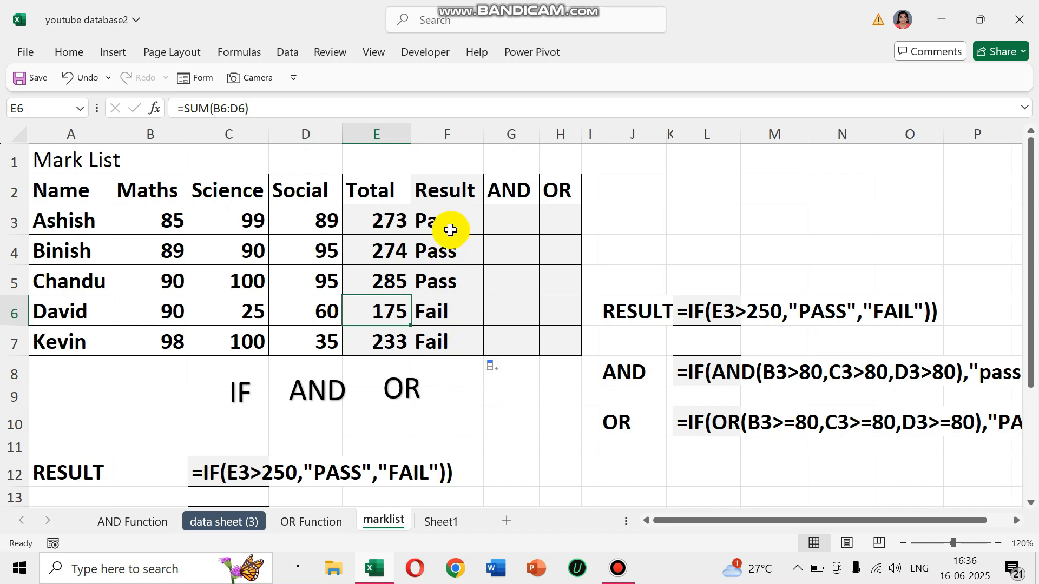
pyautogui.click(459, 218)
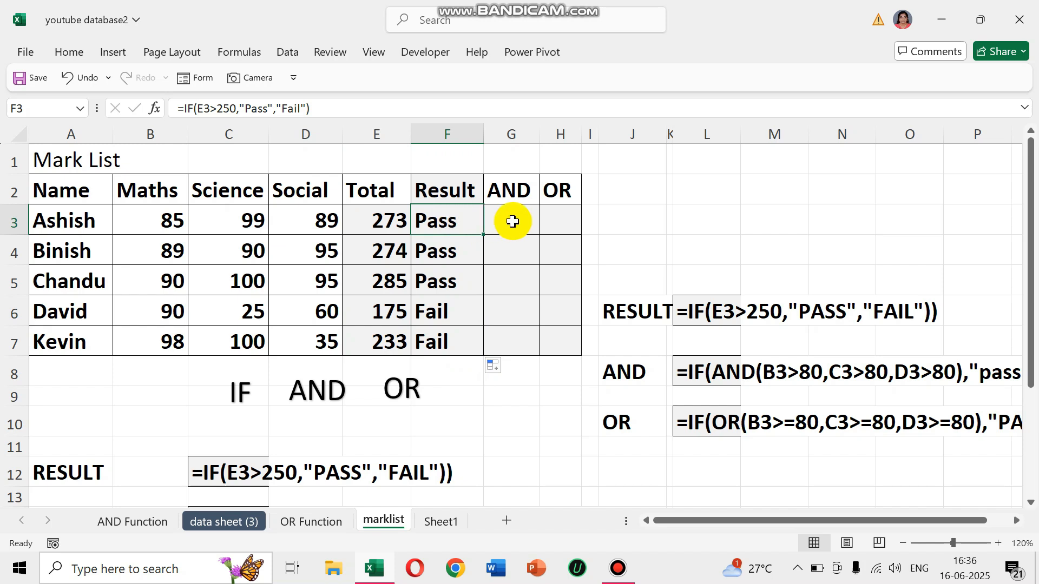
# Begin an IF formula in G3 with the logical test AND(B3>80,C3>80,D3>80) on the first student's three marks.
pyautogui.click(514, 222)
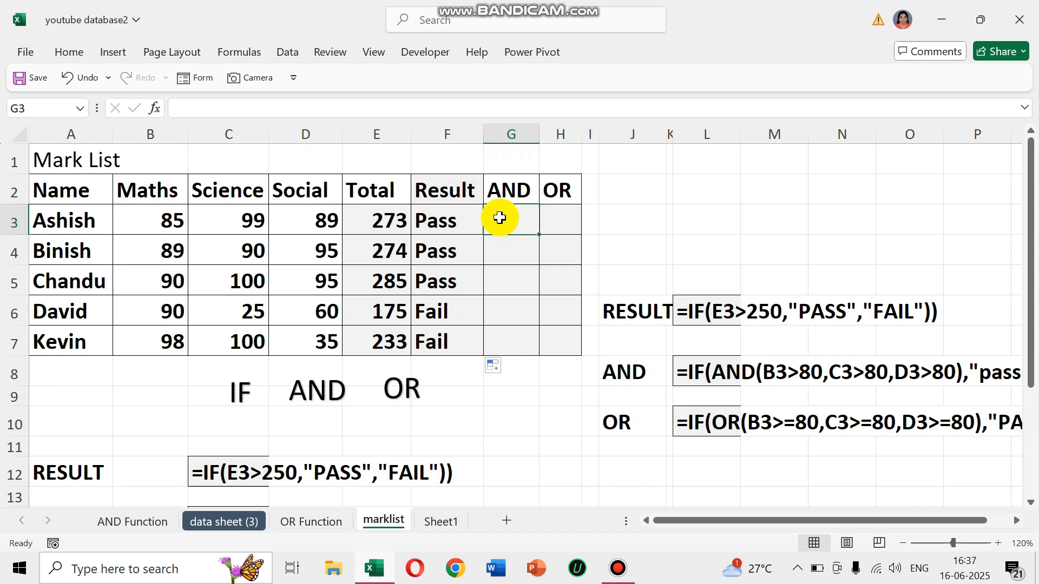
pyautogui.write('=if')
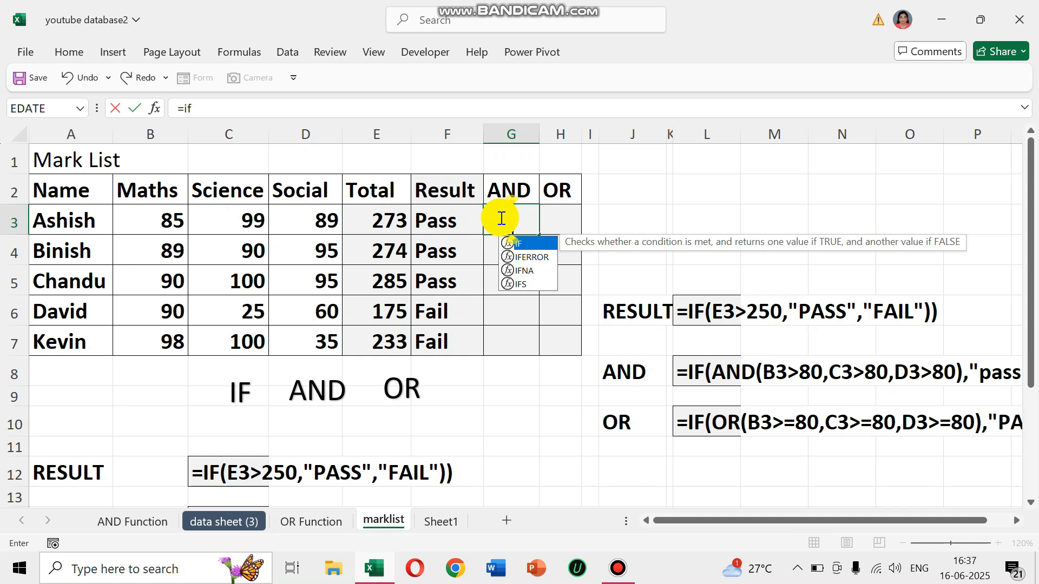
pyautogui.write('(AND')
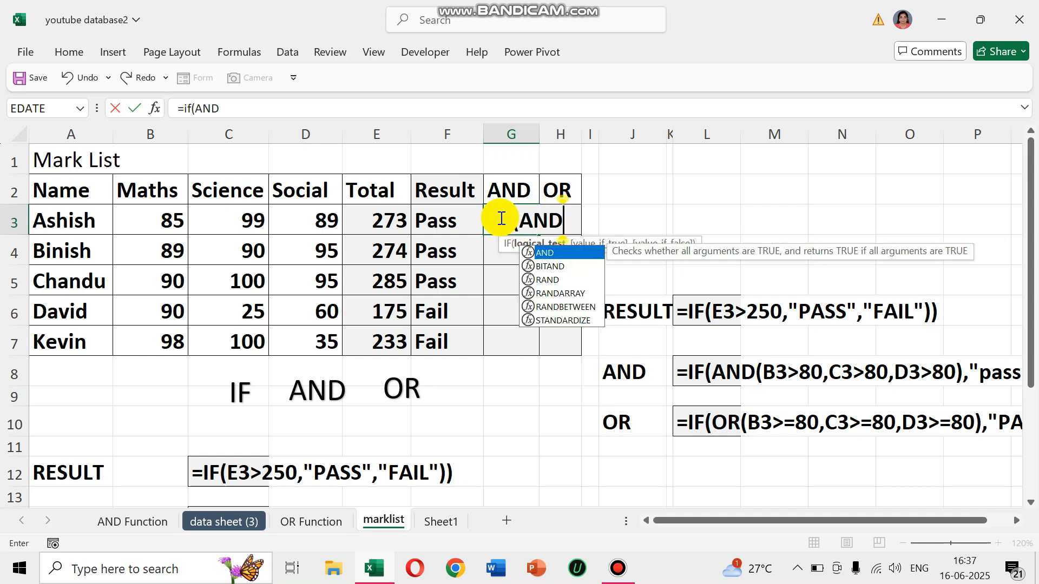
pyautogui.write('(')
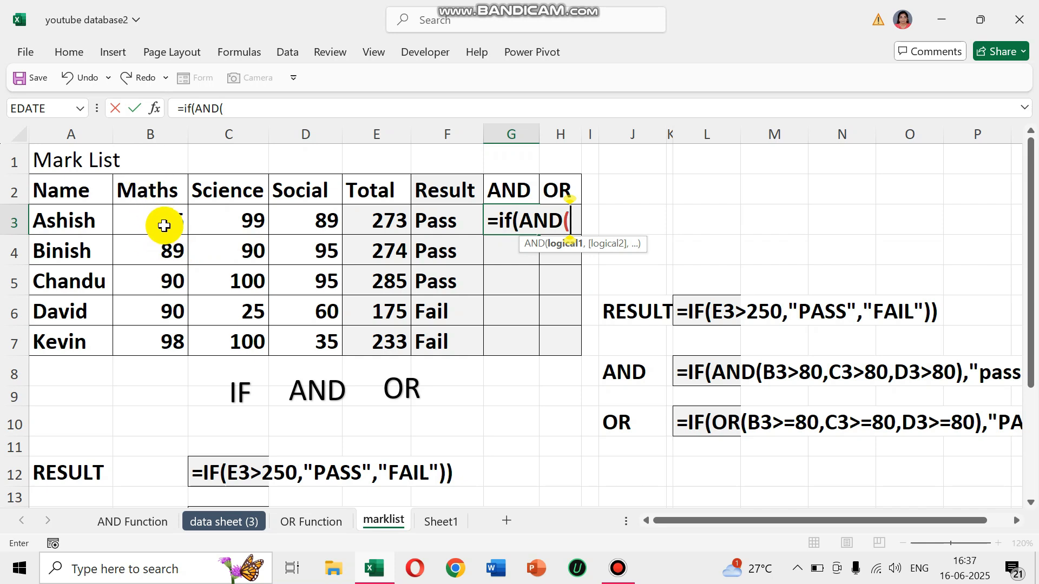
pyautogui.click(164, 225)
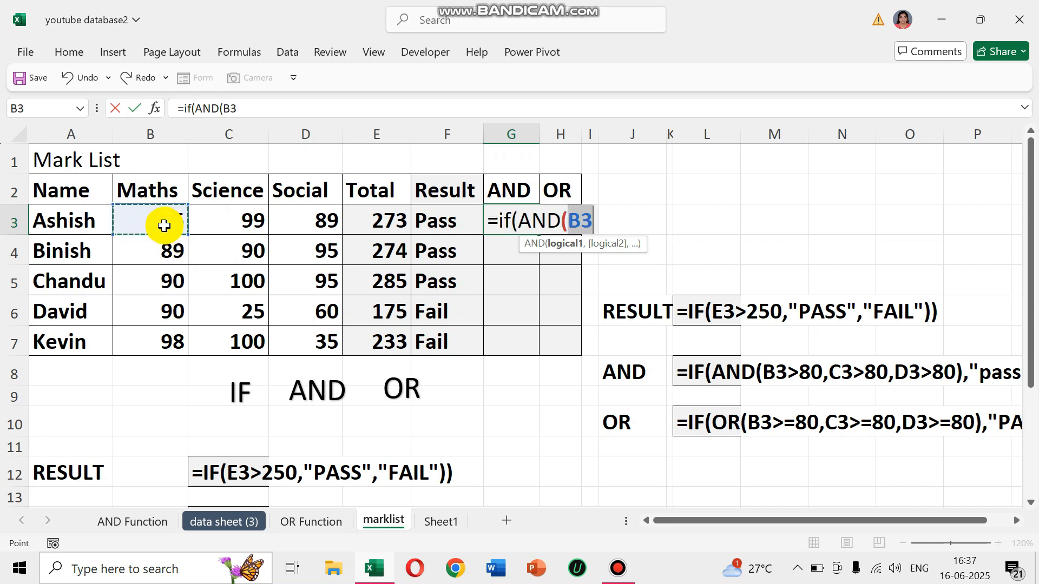
pyautogui.write('>80')
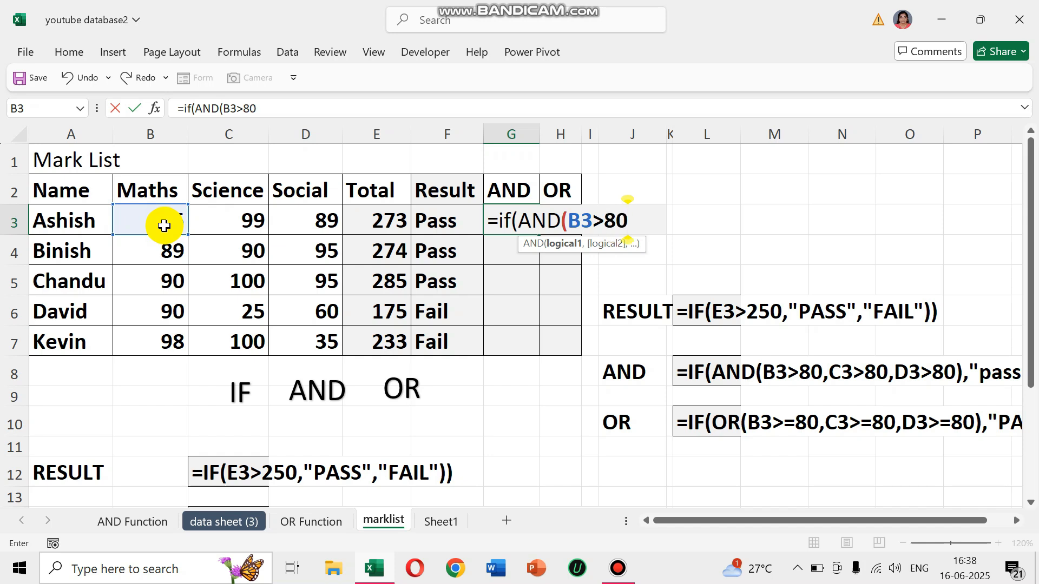
pyautogui.write(',')
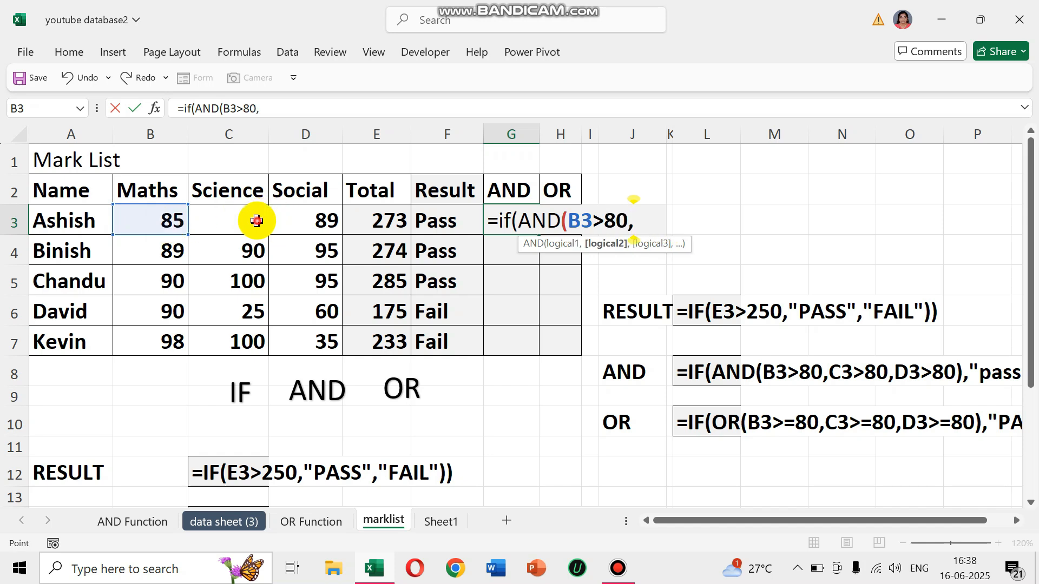
pyautogui.click(257, 220)
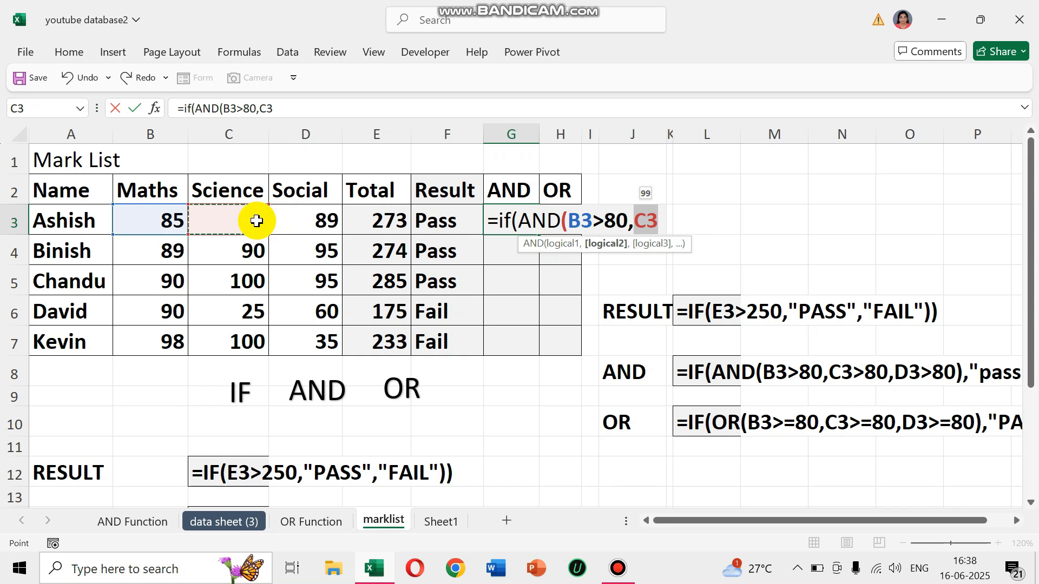
pyautogui.write('>80,')
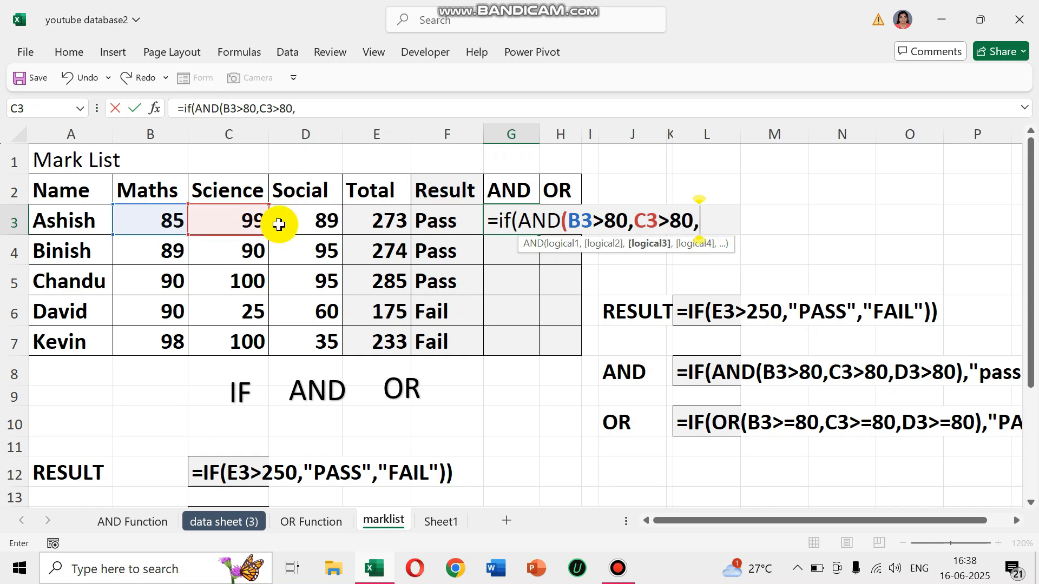
pyautogui.click(297, 220)
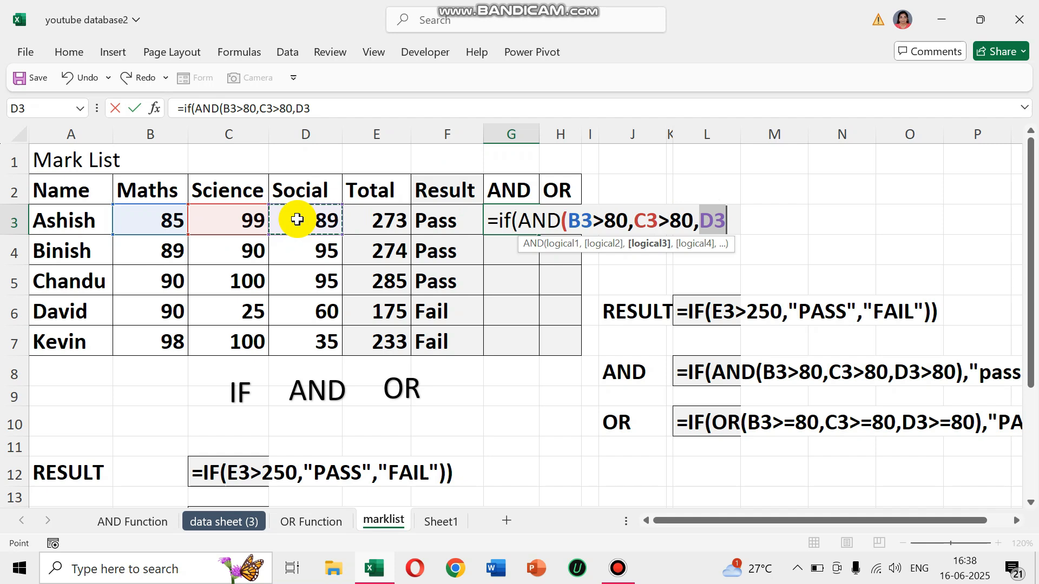
pyautogui.write('>80')
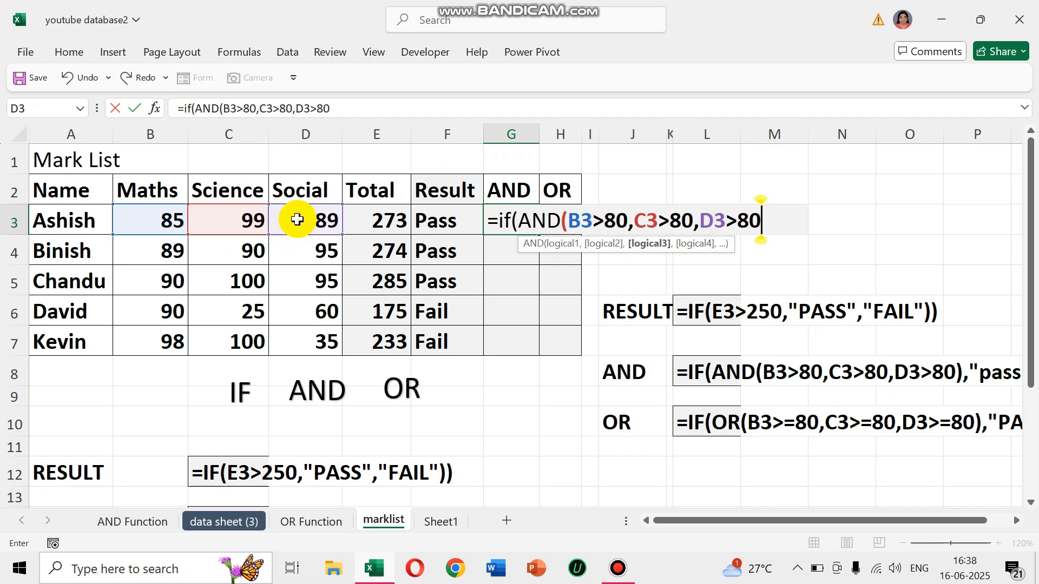
pyautogui.write(')')
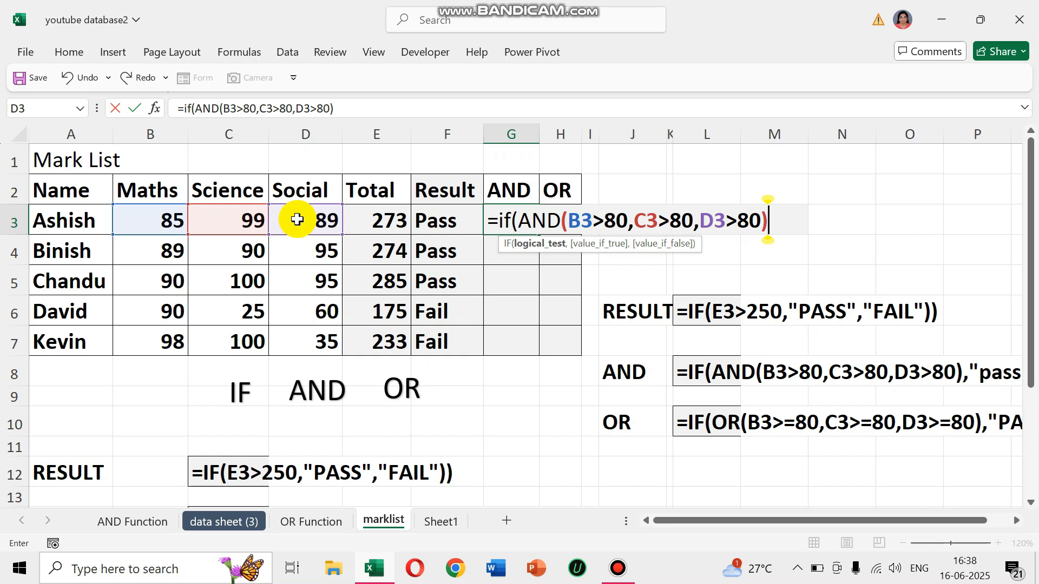
# Complete the G3 formula with "PASS" as the value if true and "FAIL" as the value if false.
pyautogui.write(',')
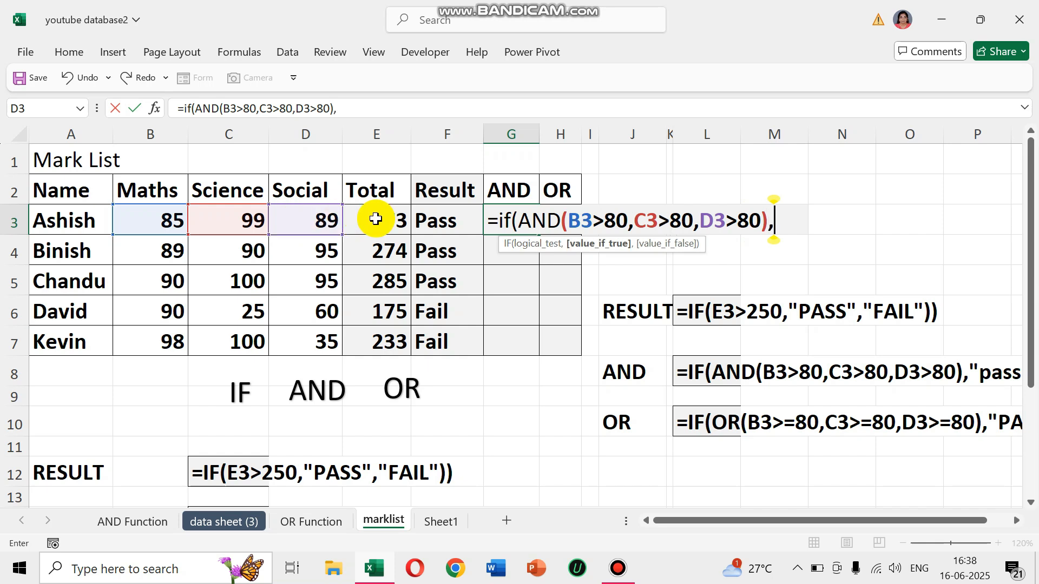
pyautogui.write('"')
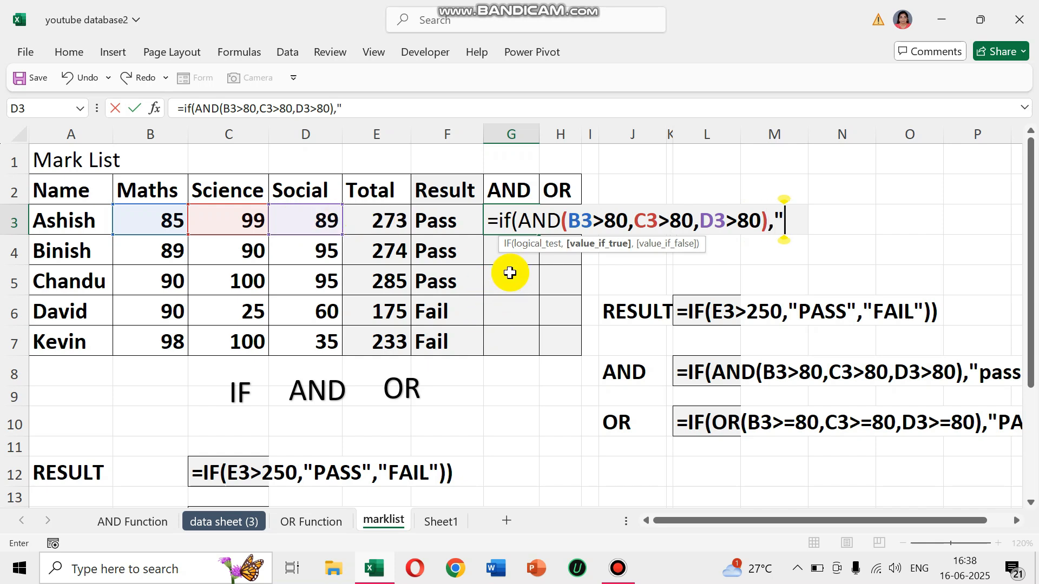
pyautogui.write('PASS')
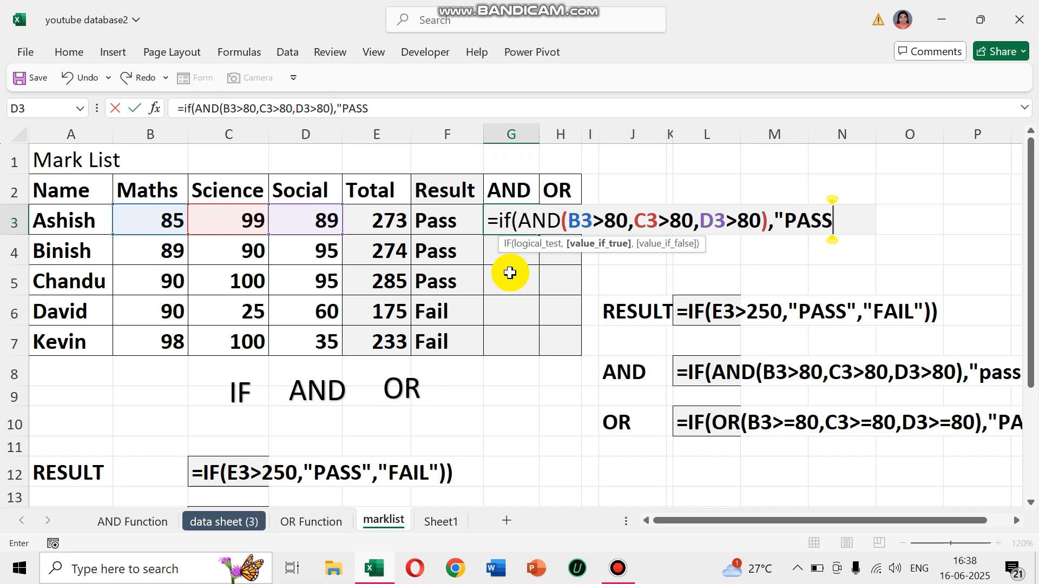
pyautogui.write('",')
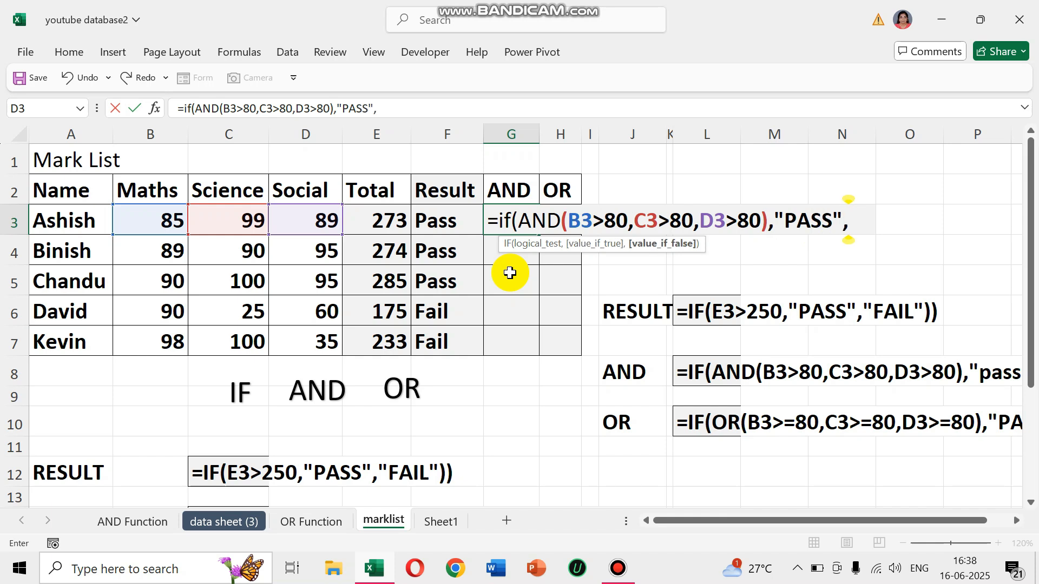
pyautogui.write('"FAIL"')
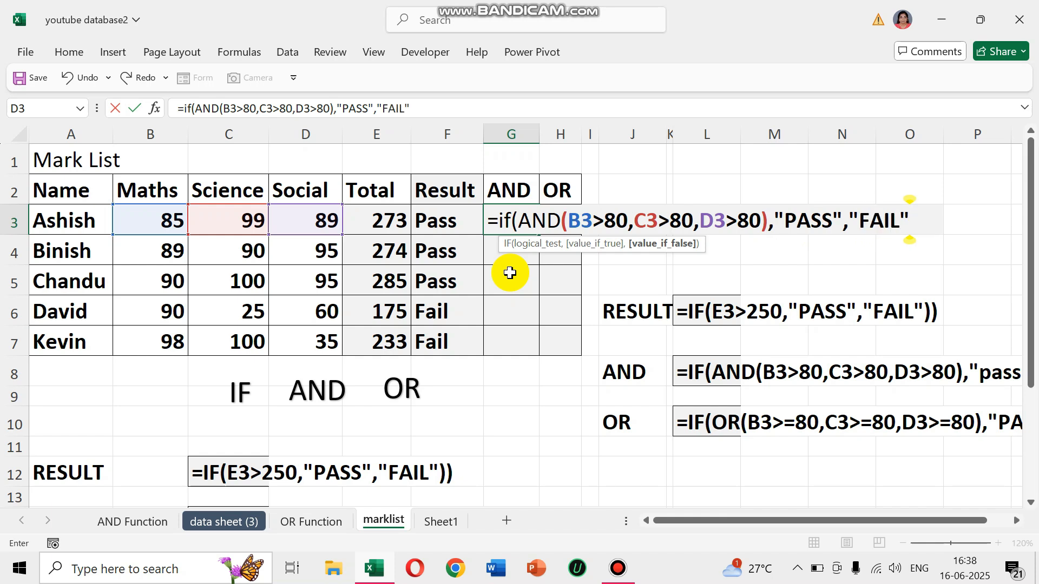
pyautogui.write(')')
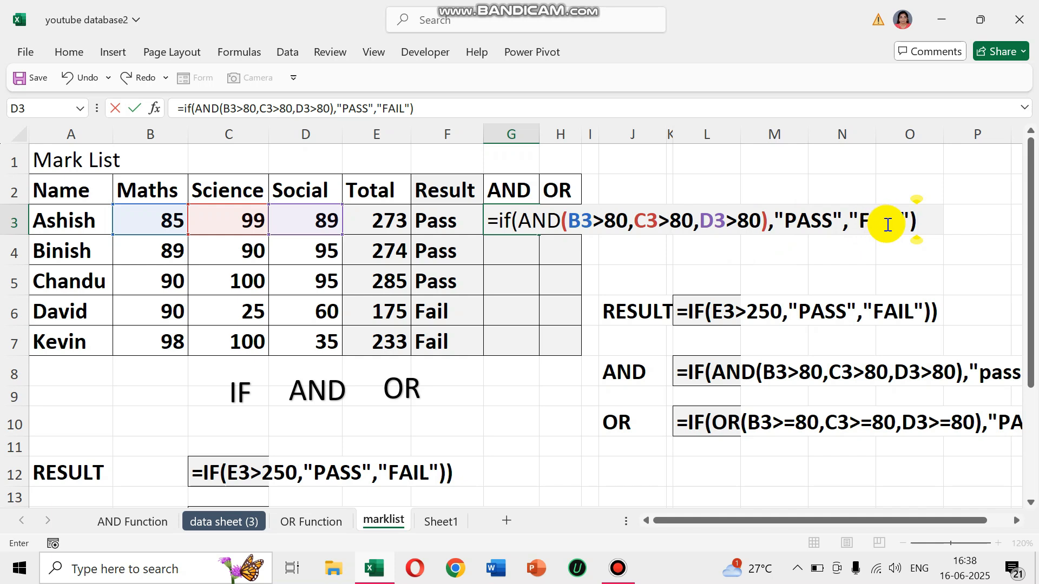
pyautogui.press('Return')
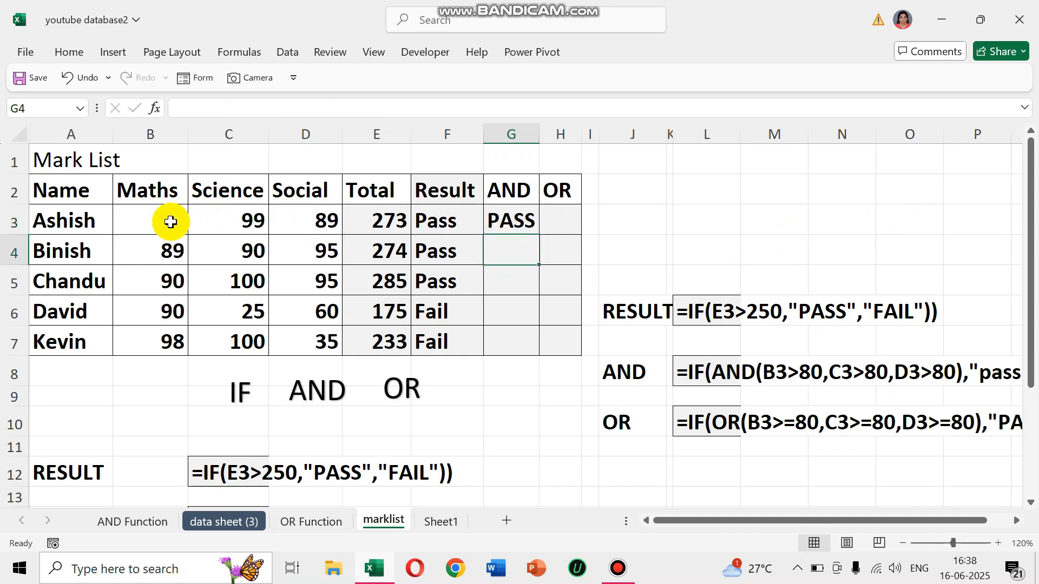
# Fill the IF/AND formula in G3 down the AND column to G7.
pyautogui.moveTo(169, 220); pyautogui.dragTo(300, 221)
pyautogui.click(300, 222)
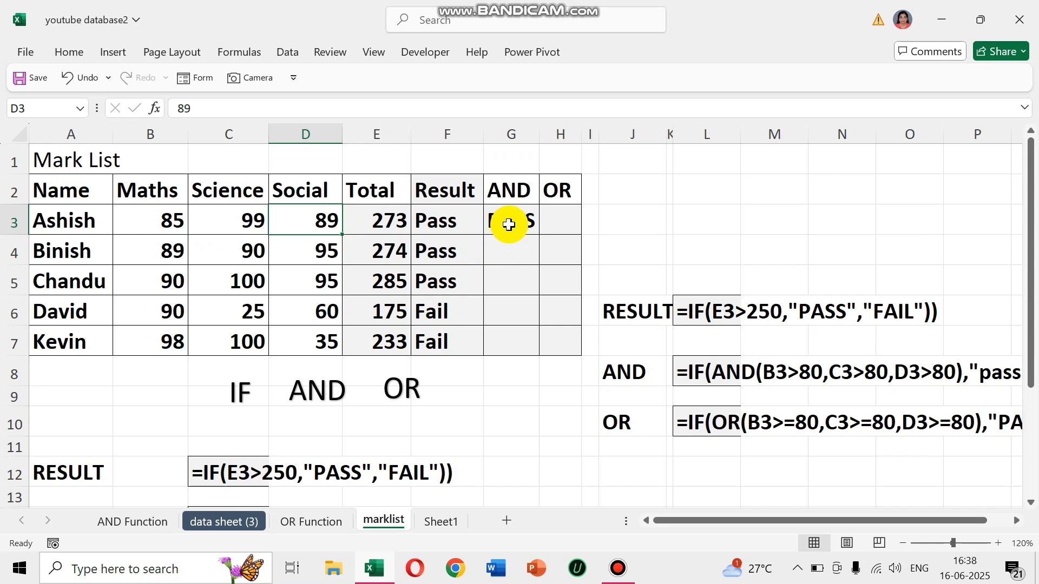
pyautogui.click(519, 219)
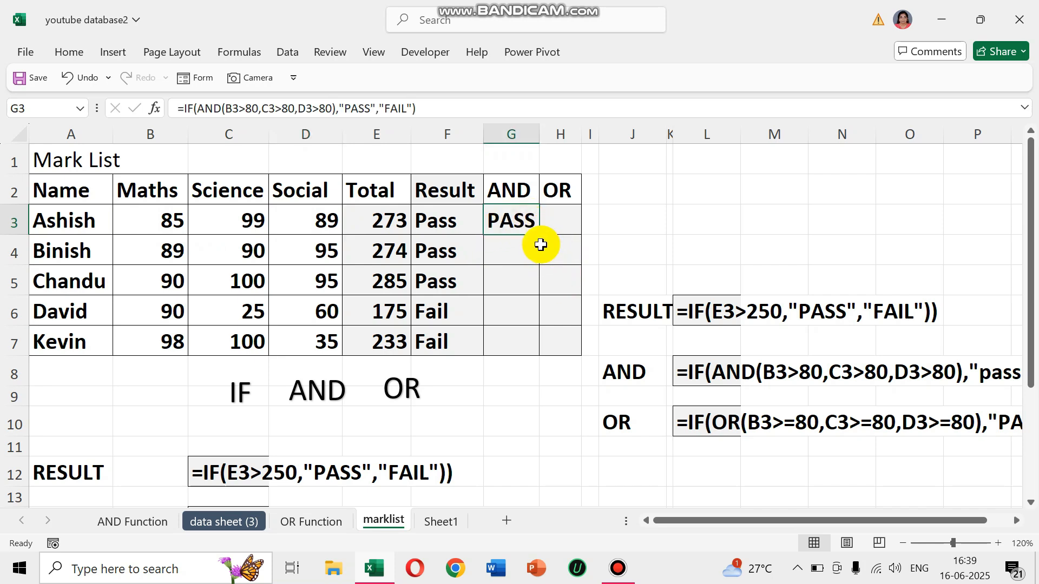
pyautogui.moveTo(537, 233); pyautogui.dragTo(529, 352)
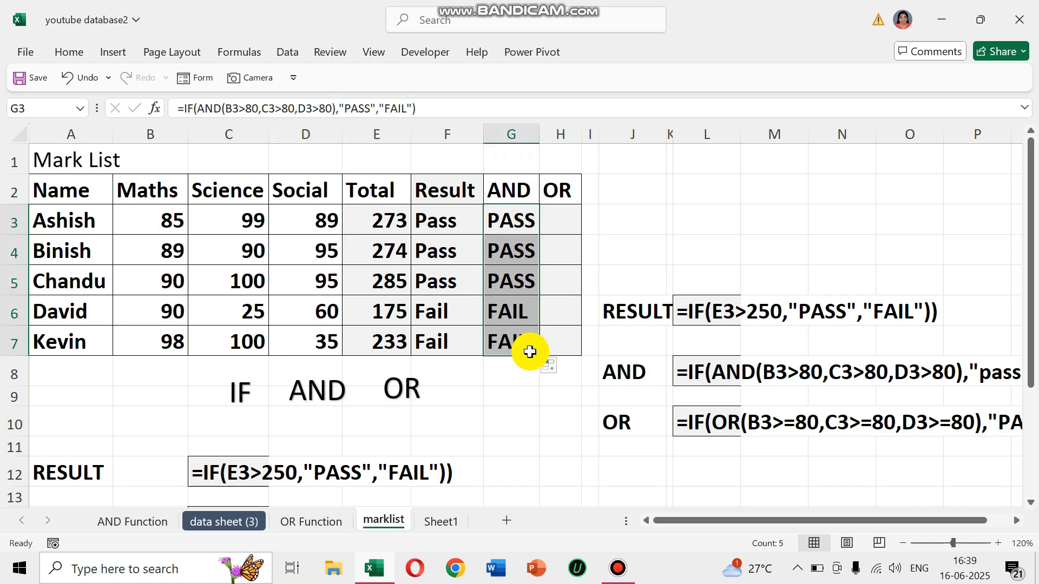
pyautogui.click(156, 315)
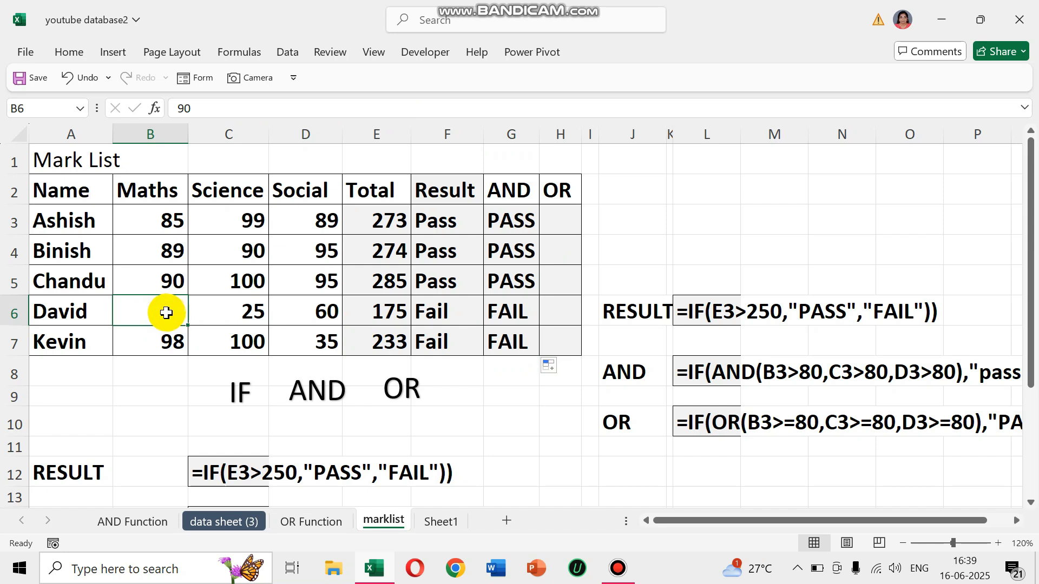
pyautogui.click(171, 347)
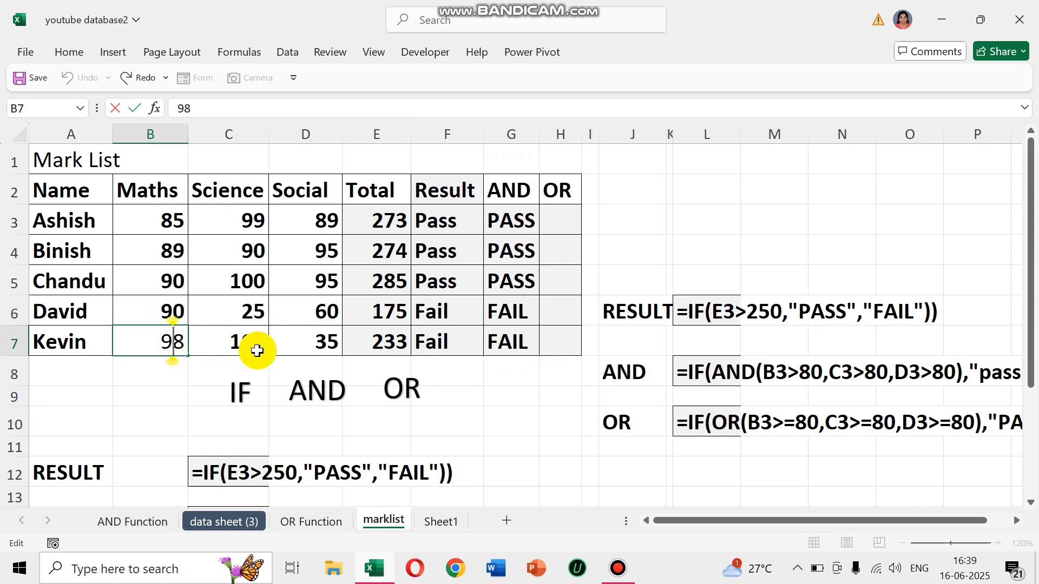
pyautogui.click(287, 348)
pyautogui.doubleClick(287, 348)
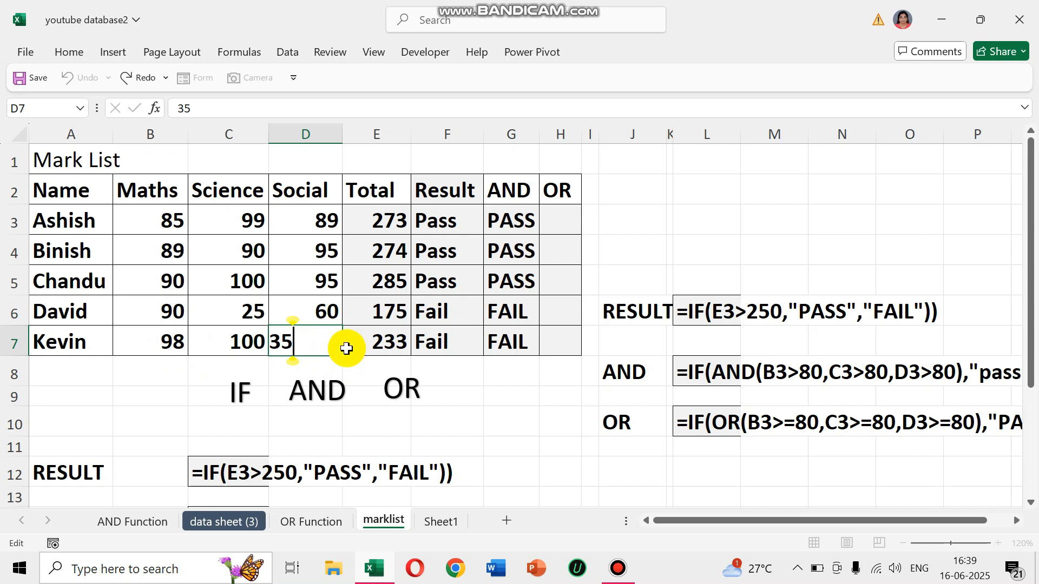
pyautogui.click(345, 349)
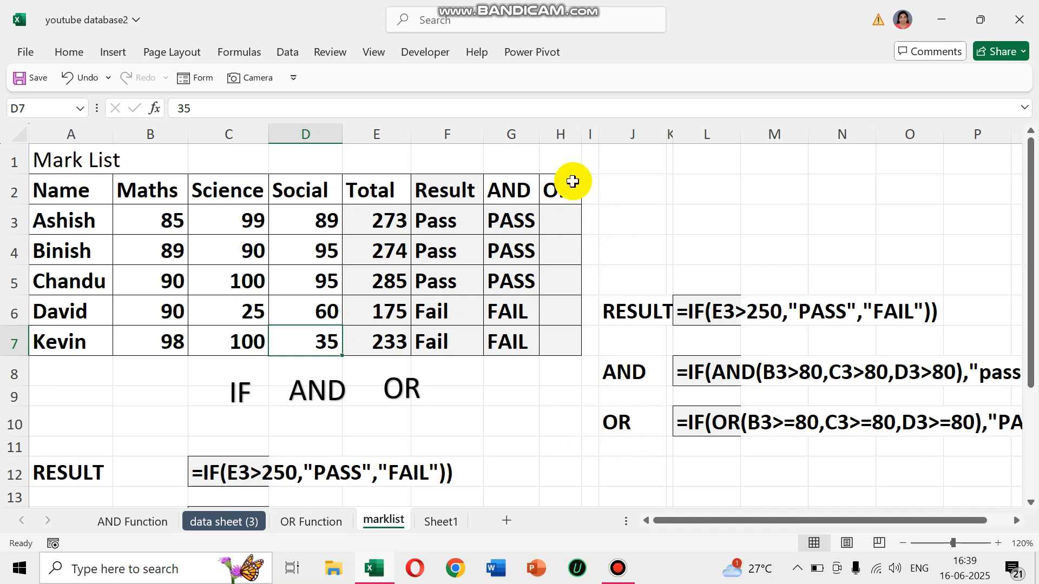
# Widen the OR column slightly and begin an IF formula in H3 with an OR test whose first condition is B3>80.
pyautogui.moveTo(581, 135); pyautogui.dragTo(592, 134)
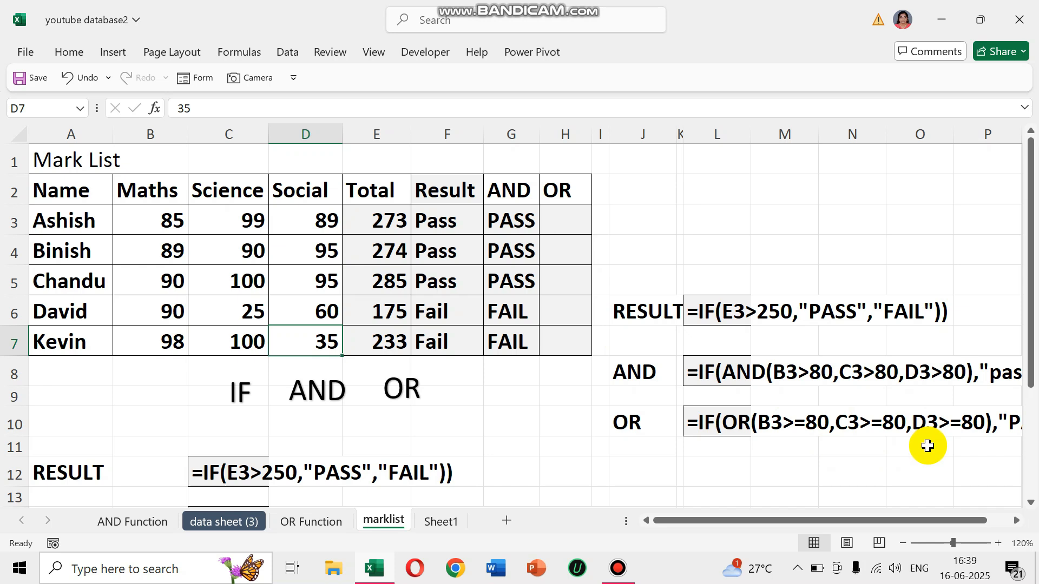
pyautogui.click(563, 226)
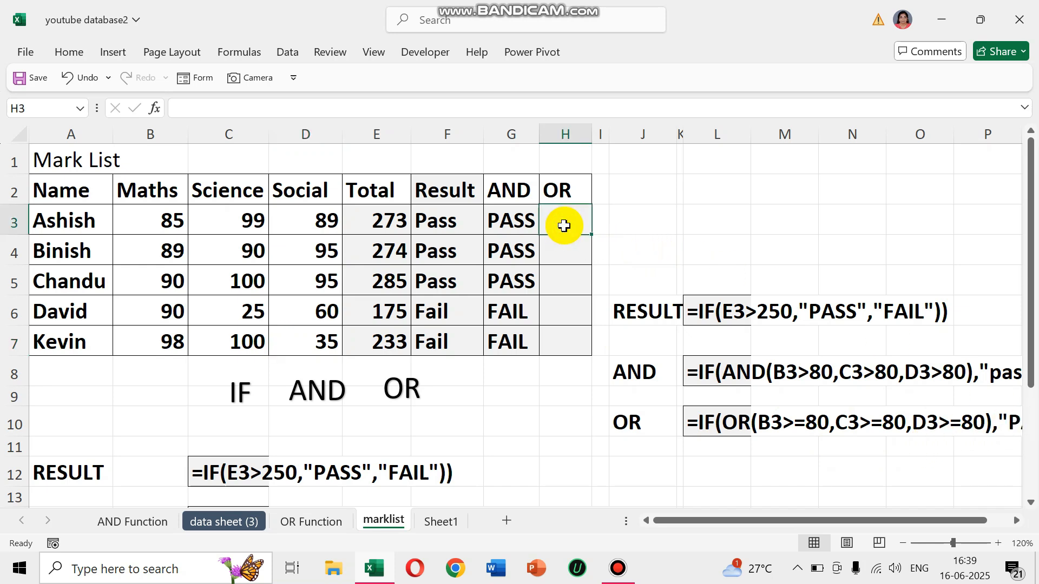
pyautogui.write('=IF(')
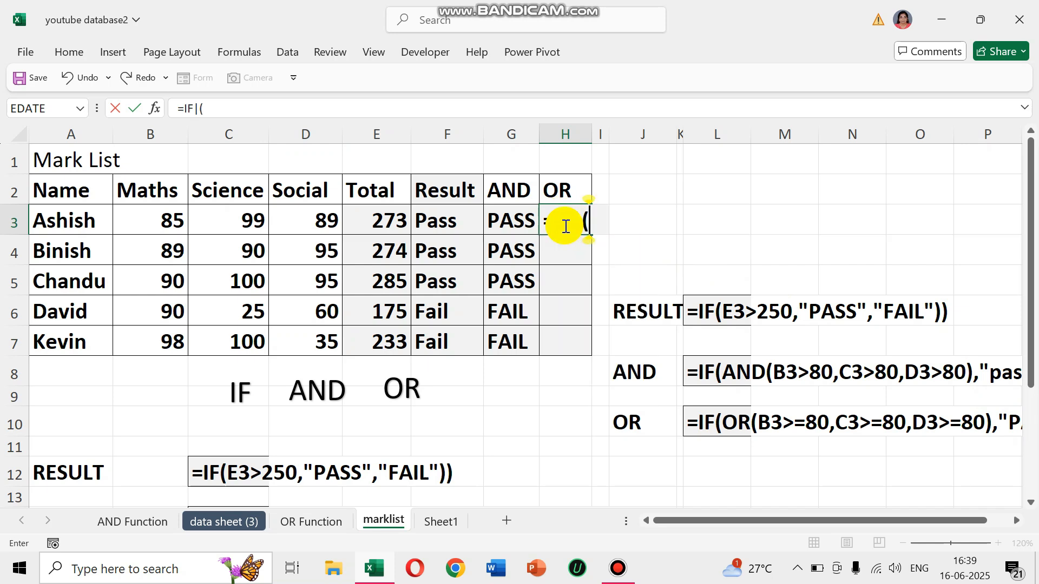
pyautogui.write('OR')
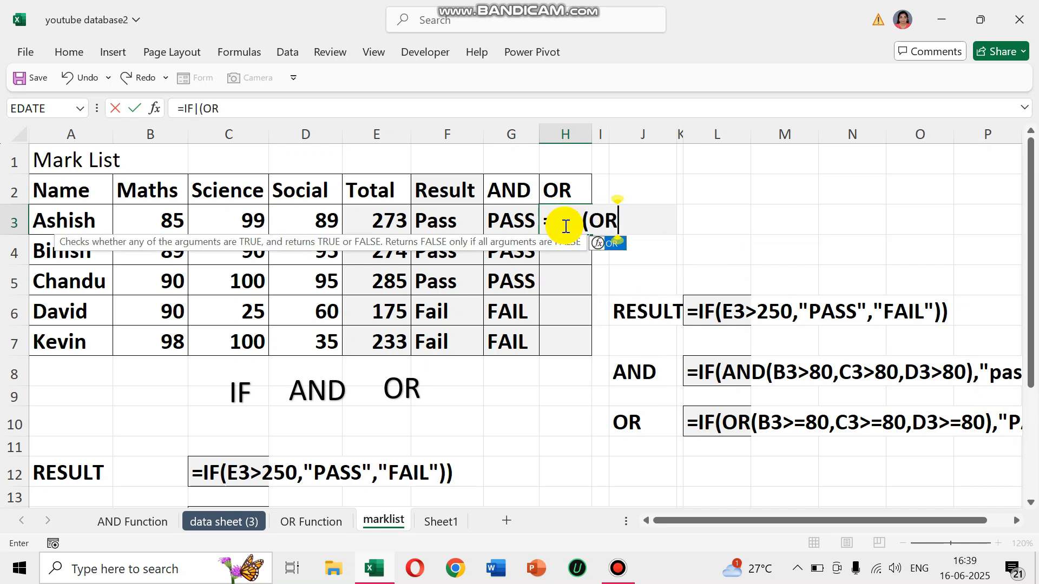
pyautogui.write('(')
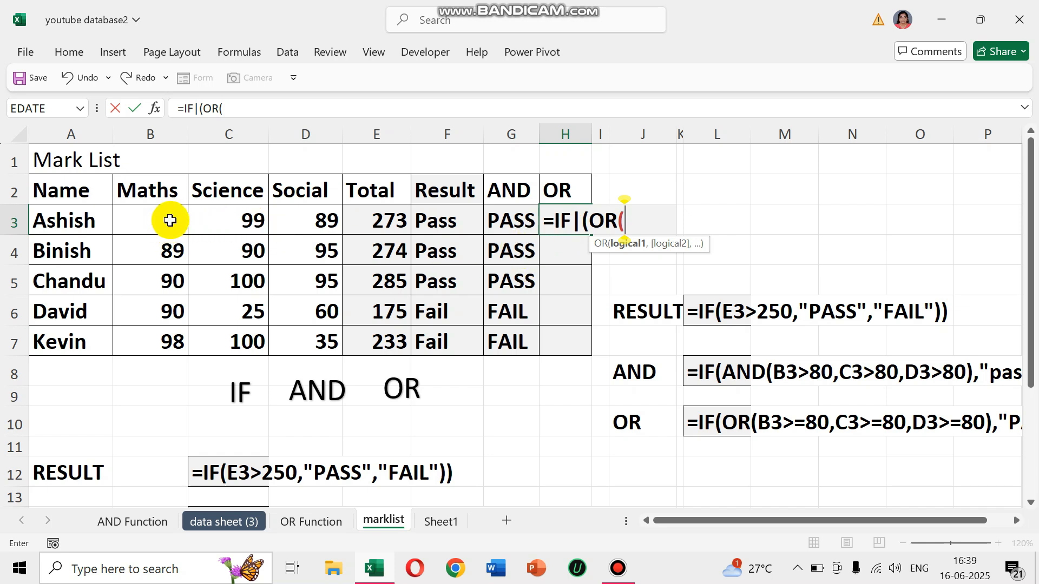
pyautogui.click(170, 220)
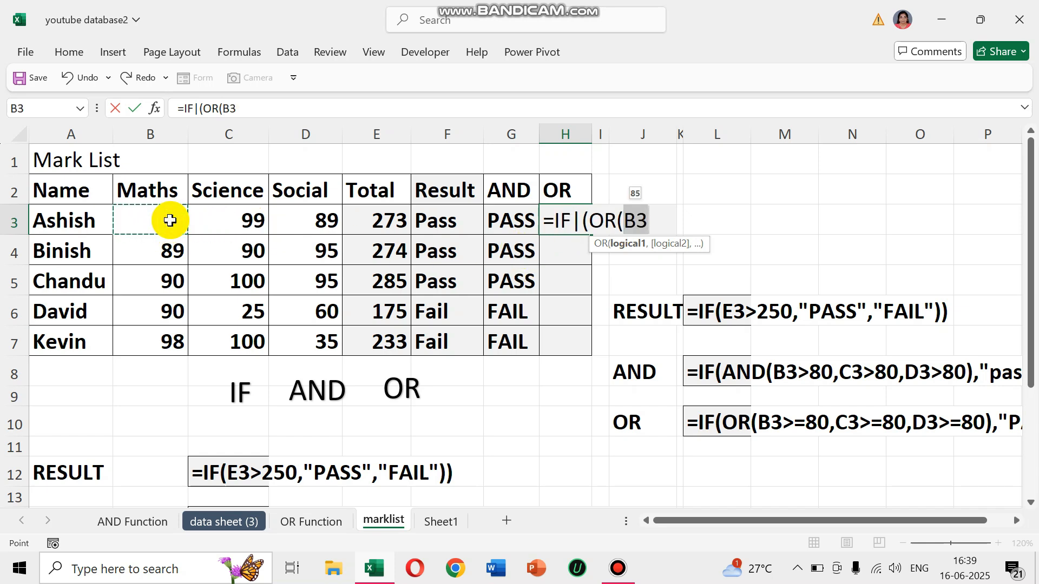
pyautogui.write('>80')
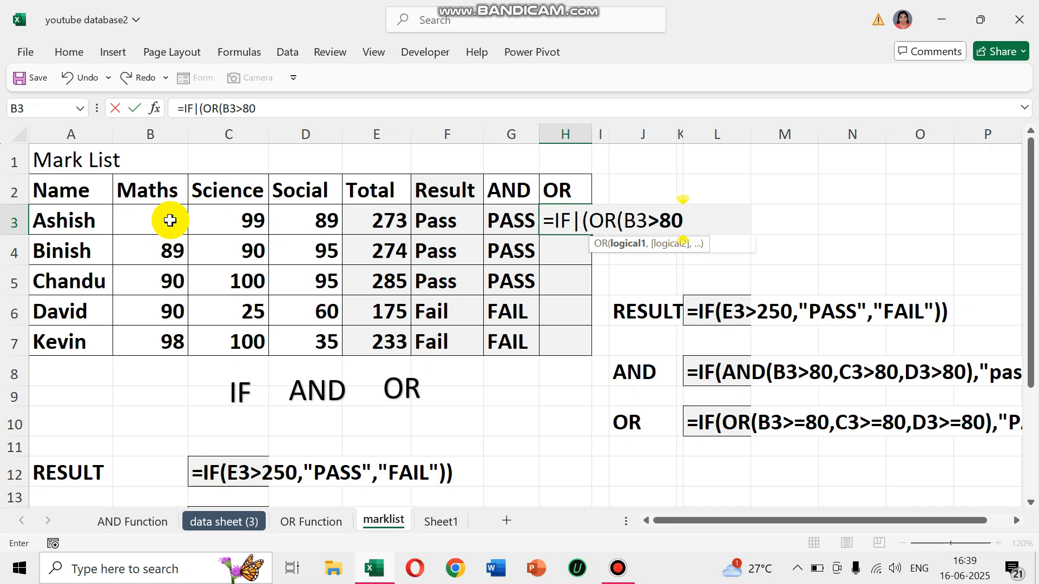
# Add the conditions C3>80 and D3>80 to the OR test in H3 and close its parenthesis.
pyautogui.write(',"')
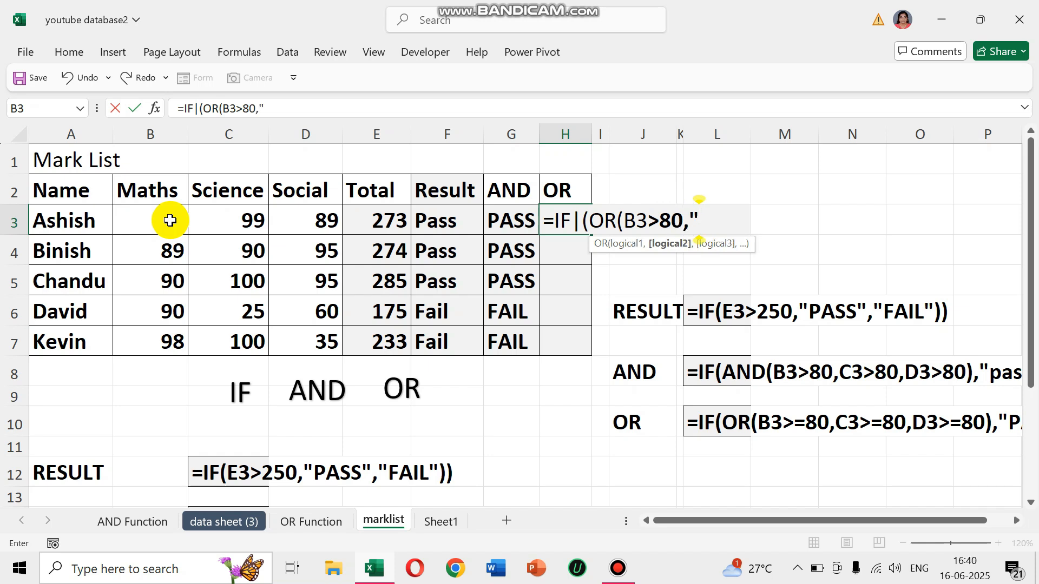
pyautogui.press('BackSpace')
pyautogui.click(257, 222)
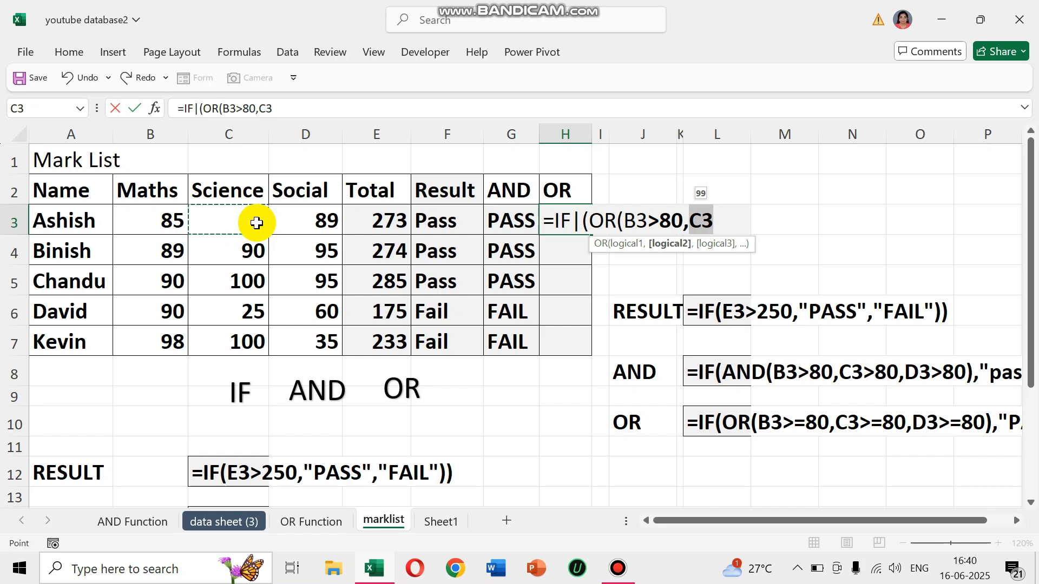
pyautogui.write('>8')
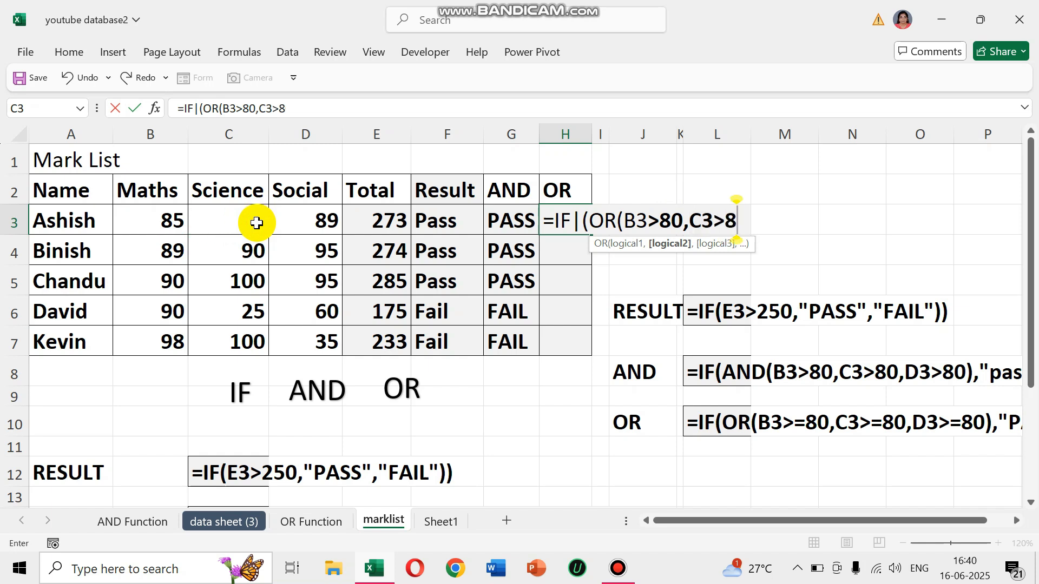
pyautogui.write('0')
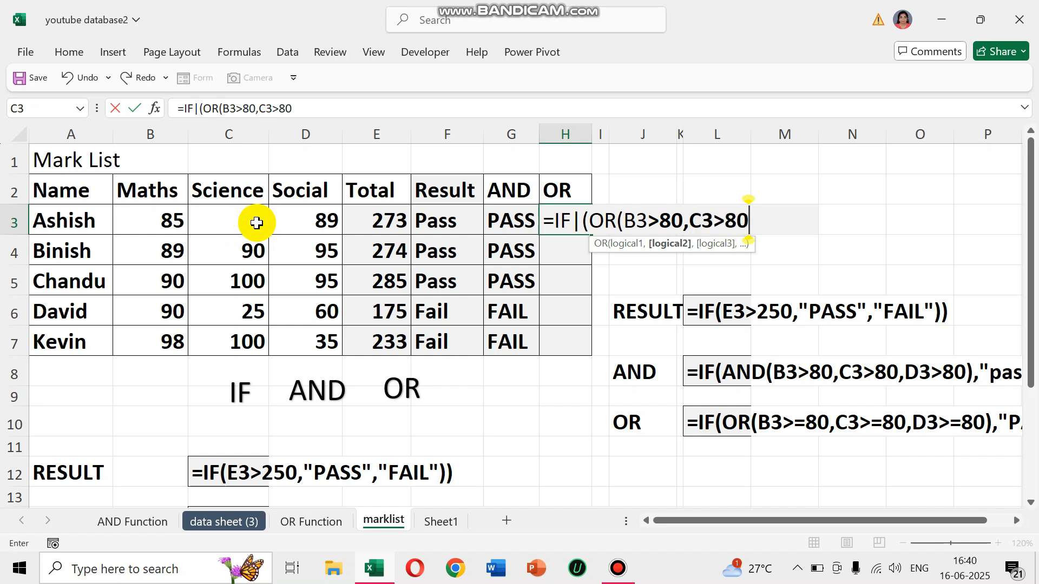
pyautogui.write(',')
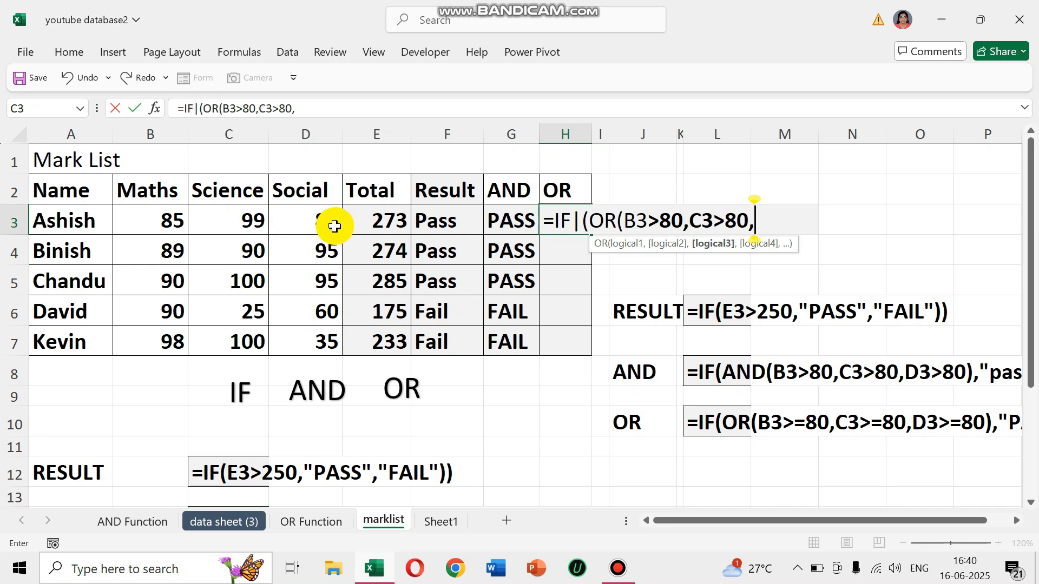
pyautogui.click(331, 226)
pyautogui.write('>')
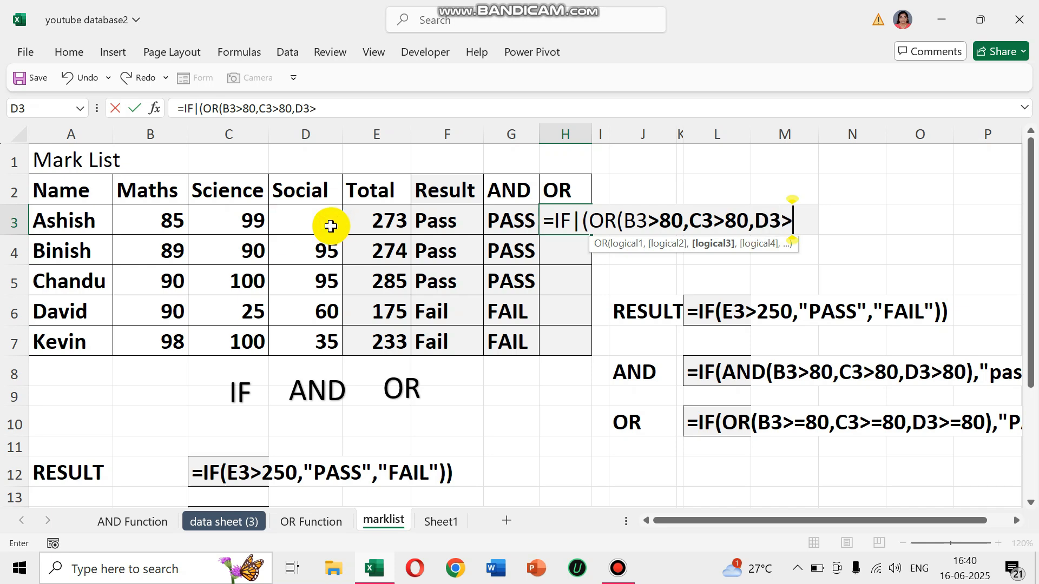
pyautogui.write('80')
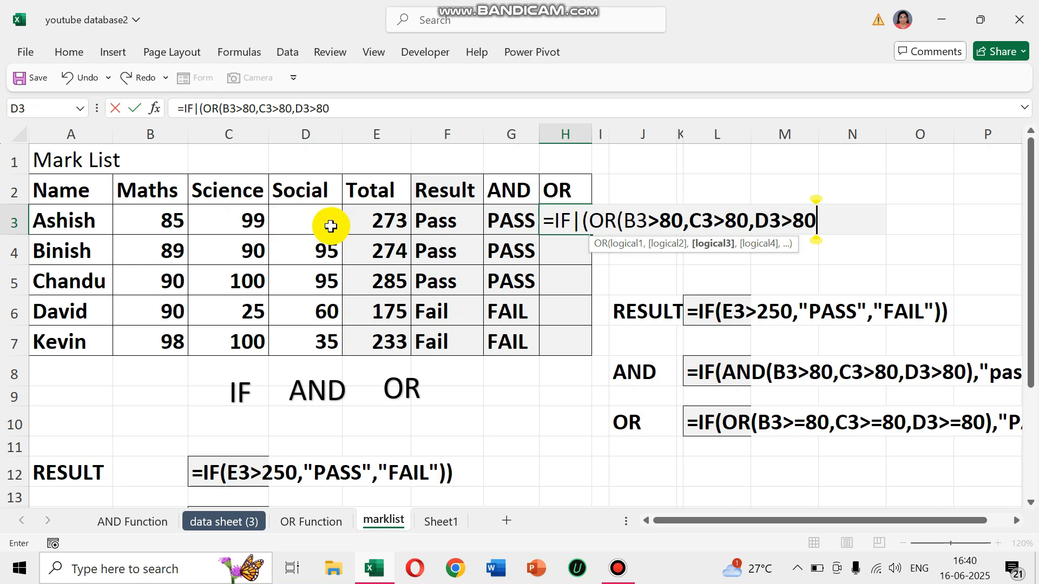
pyautogui.write(')')
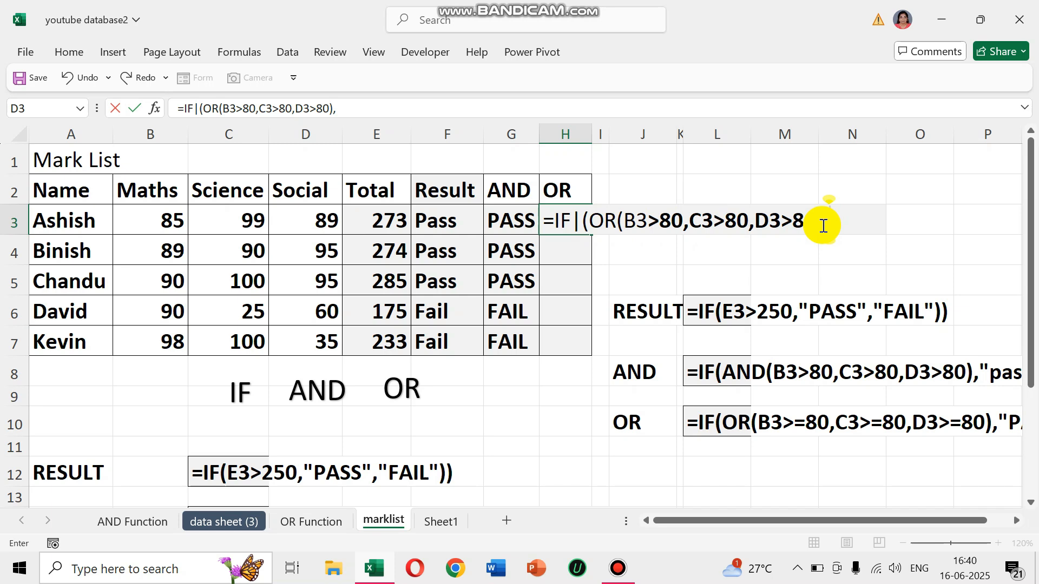
# Complete the H3 formula with "PASS" as the value if true and "Fail" as the value if false.
pyautogui.write(',"PASS')
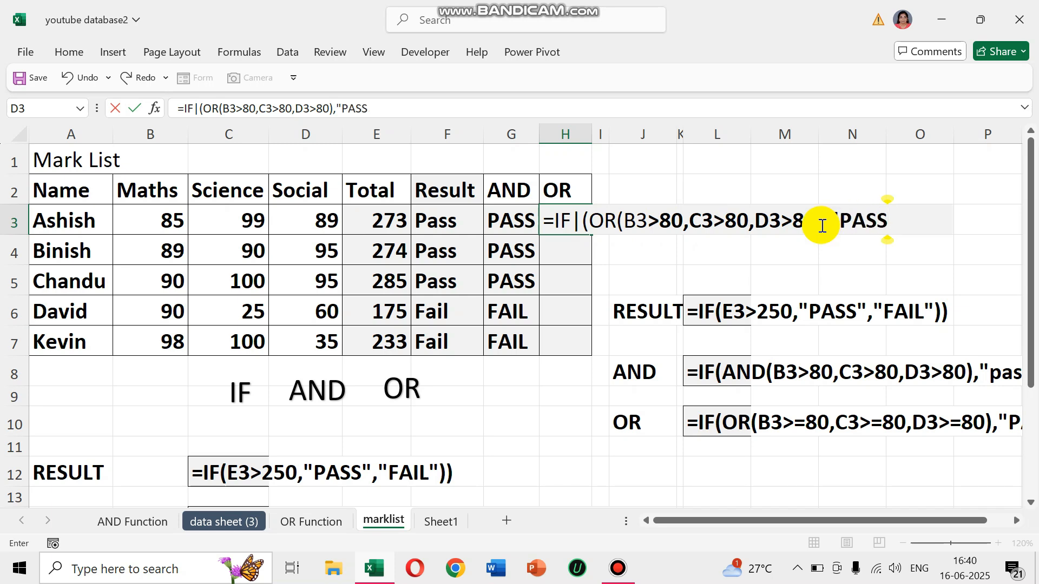
pyautogui.write('","Fail')
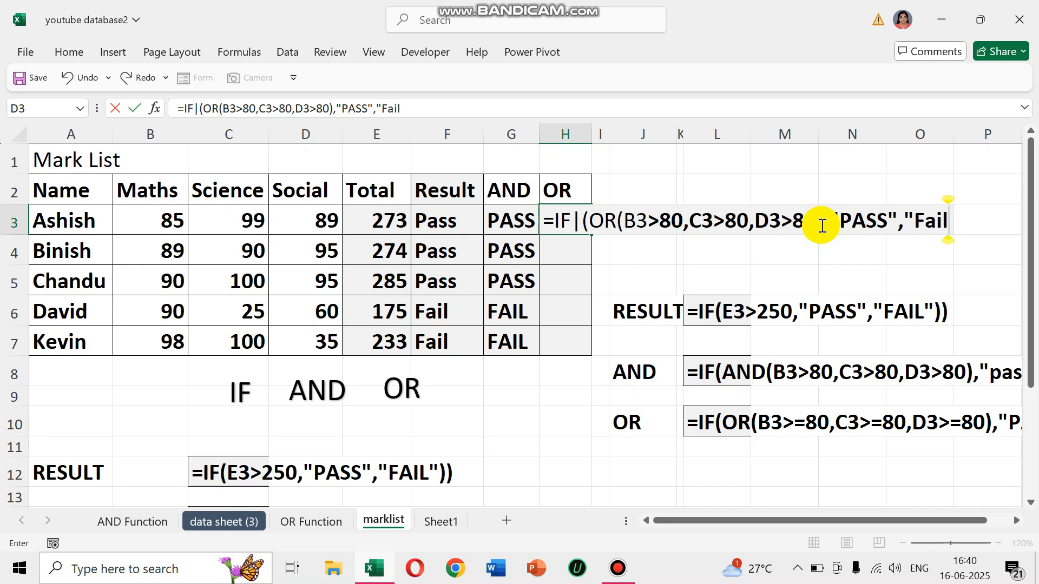
pyautogui.write('")')
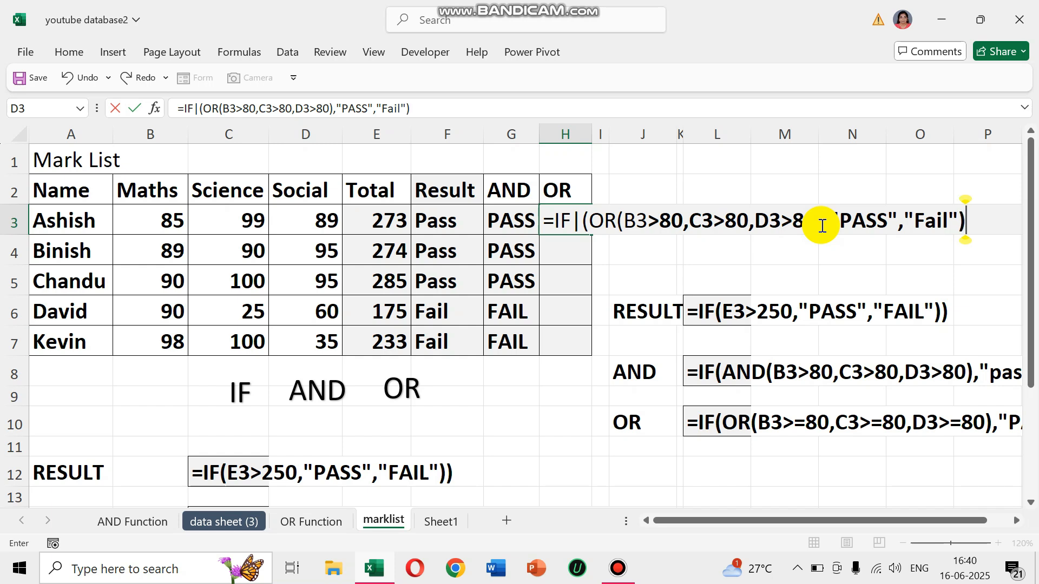
# Remove the stray vertical bar after IF in the H3 formula and commit the formula.
pyautogui.click(606, 230)
pyautogui.click(579, 216)
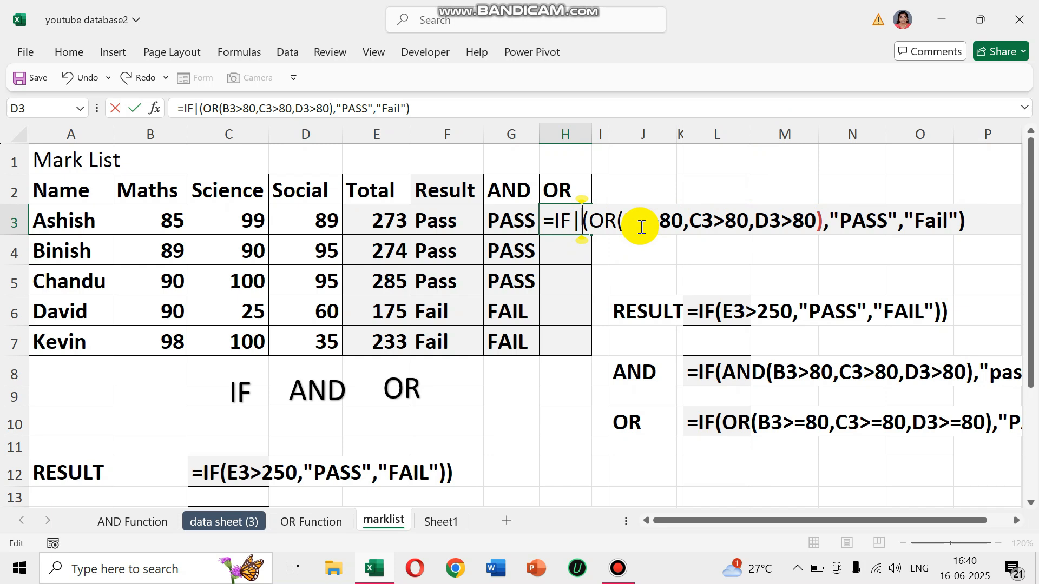
pyautogui.press('BackSpace')
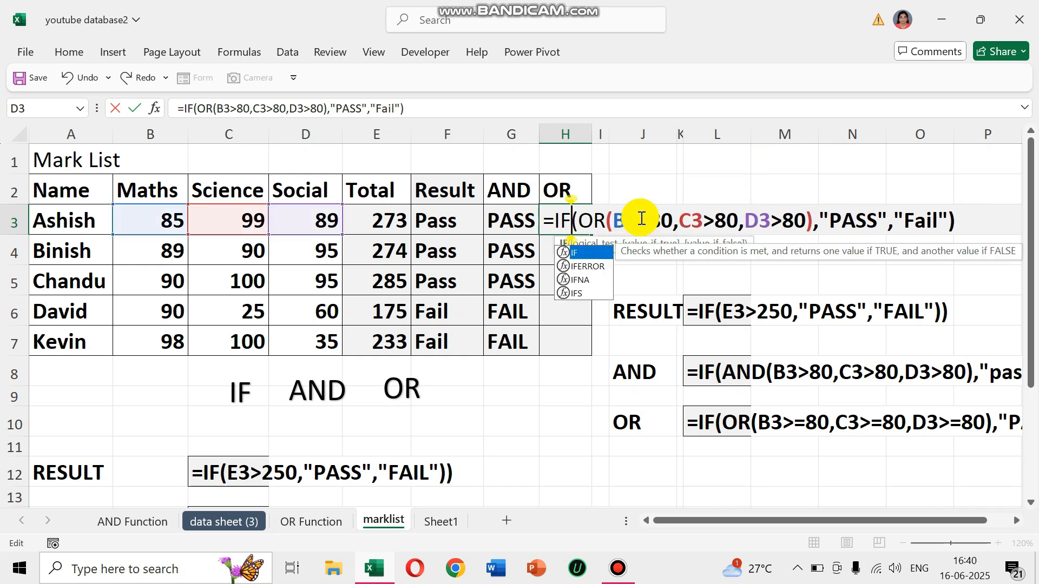
pyautogui.click(982, 221)
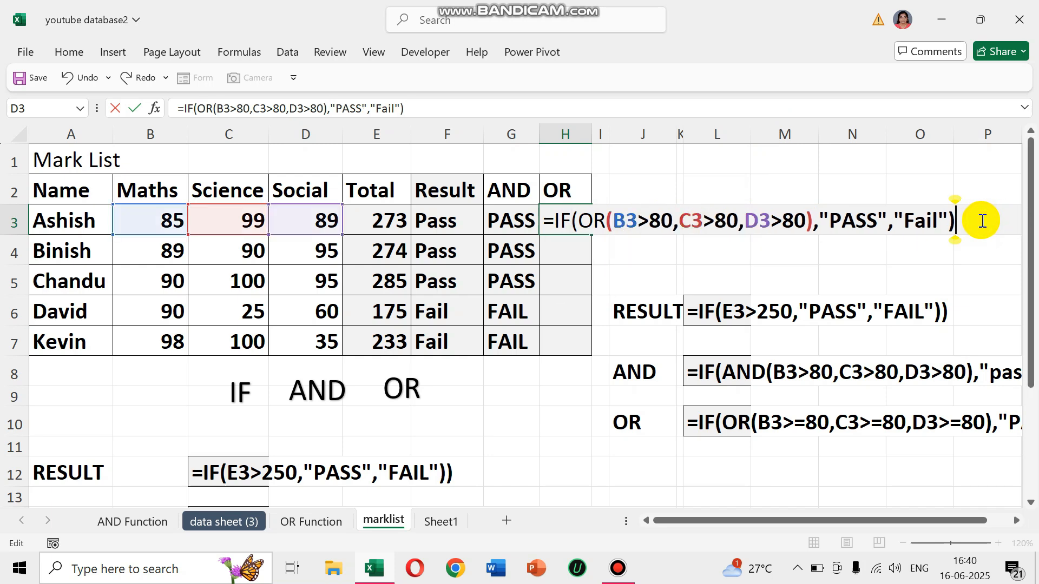
pyautogui.press('Return')
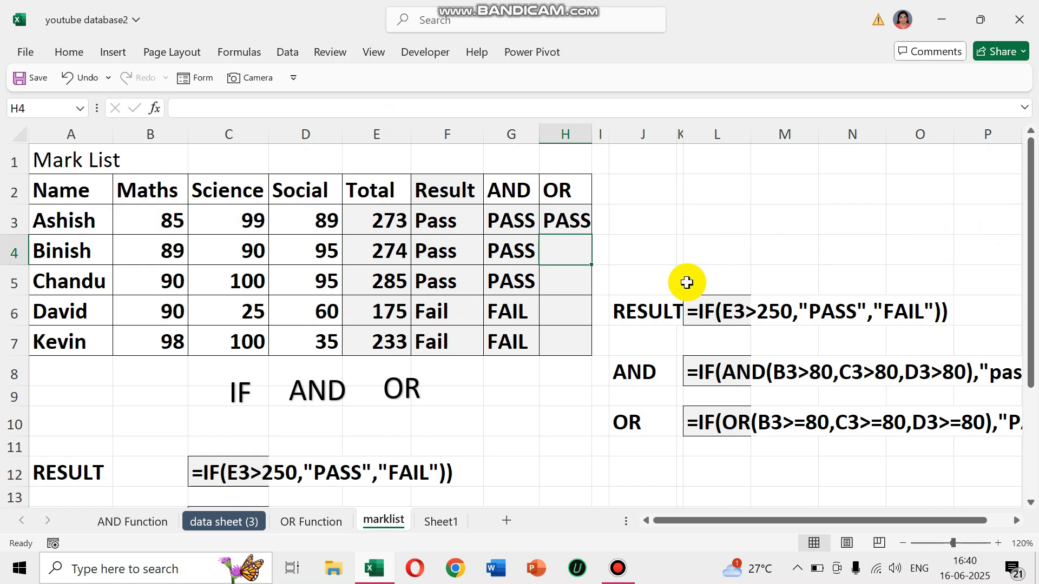
# Fill the IF/OR formula in H3 down the OR column to H7.
pyautogui.click(571, 211)
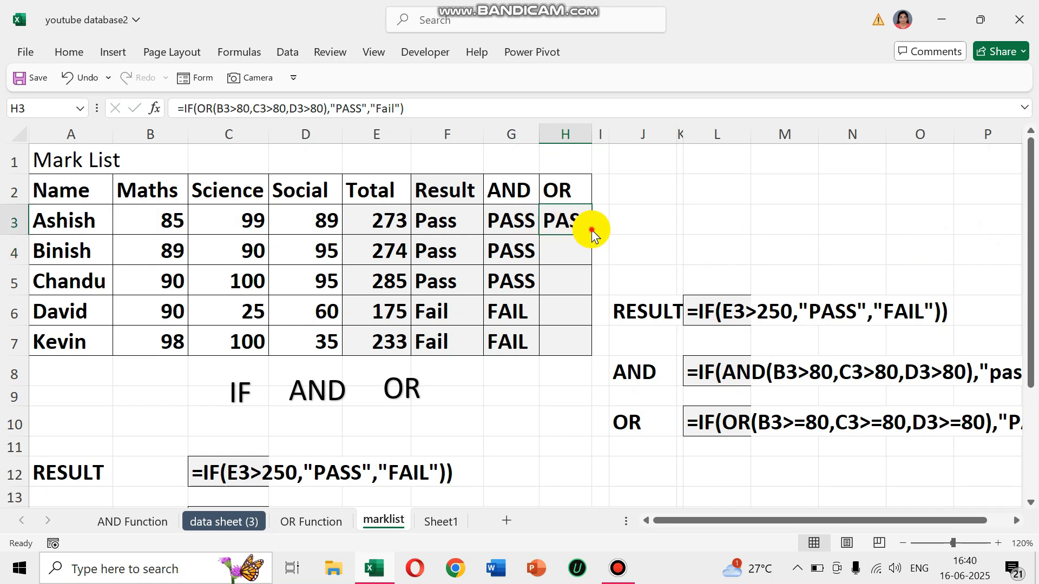
pyautogui.moveTo(592, 233); pyautogui.dragTo(576, 359)
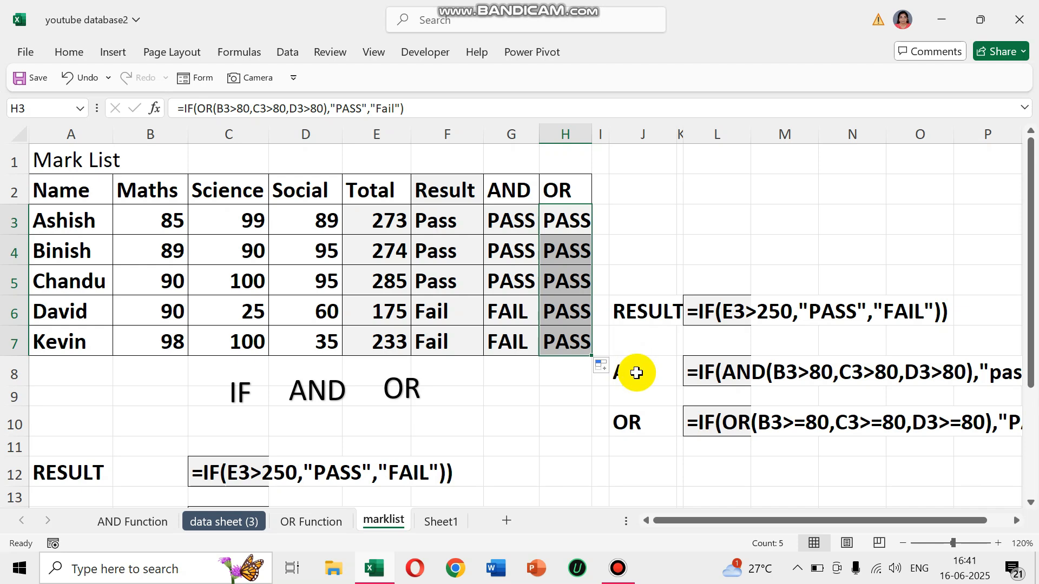
# Compare the outcomes in the Result, AND and OR columns for all students.
pyautogui.moveTo(433, 215); pyautogui.dragTo(436, 341)
pyautogui.moveTo(526, 216); pyautogui.dragTo(514, 336)
pyautogui.moveTo(581, 220); pyautogui.dragTo(579, 344)
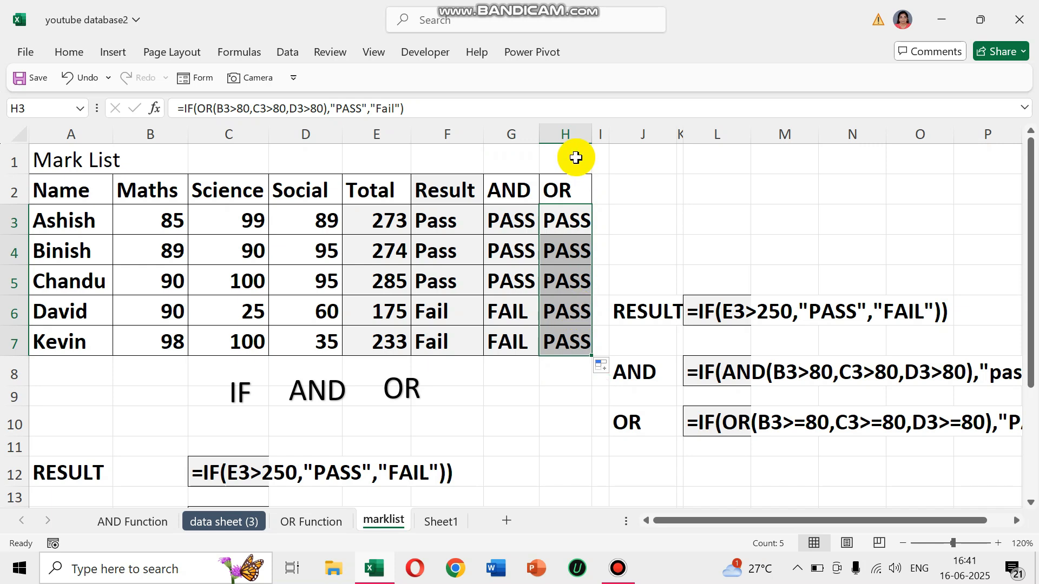
pyautogui.click(633, 468)
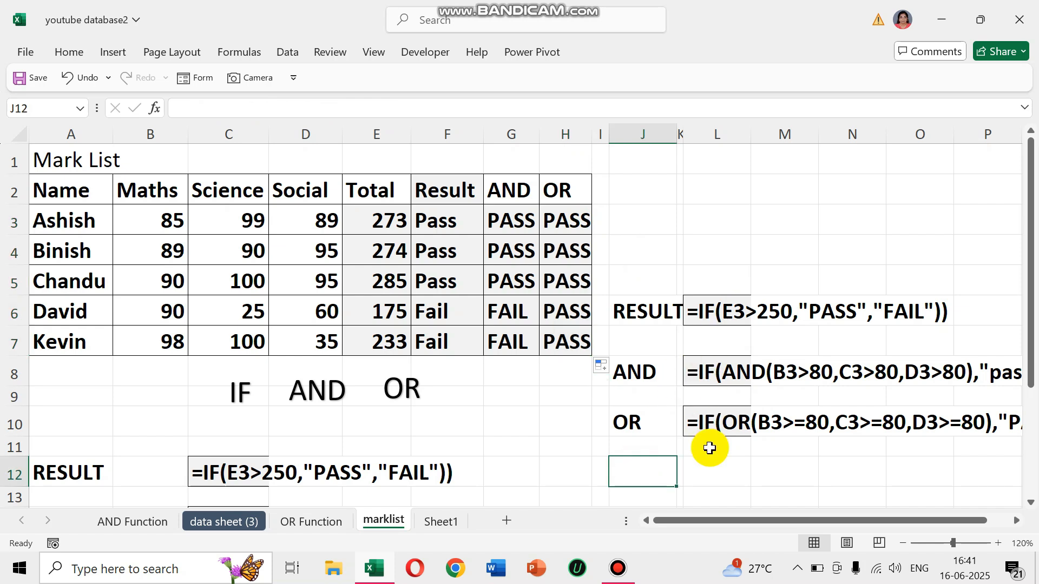
pyautogui.click(527, 428)
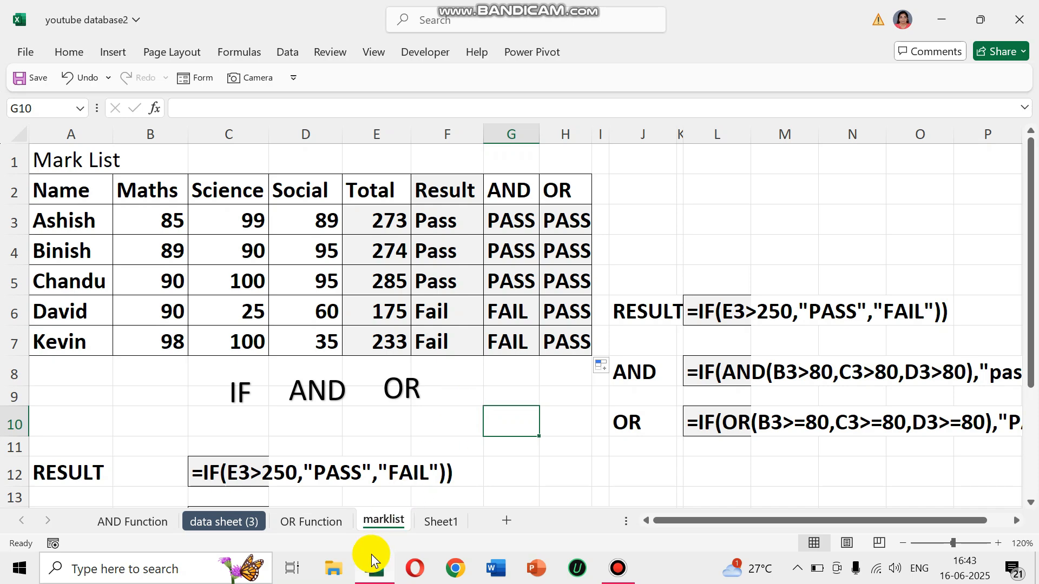
# Switch to the data sheet (3) worksheet and show its table from the title row and Employee Name column.
pyautogui.click(214, 521)
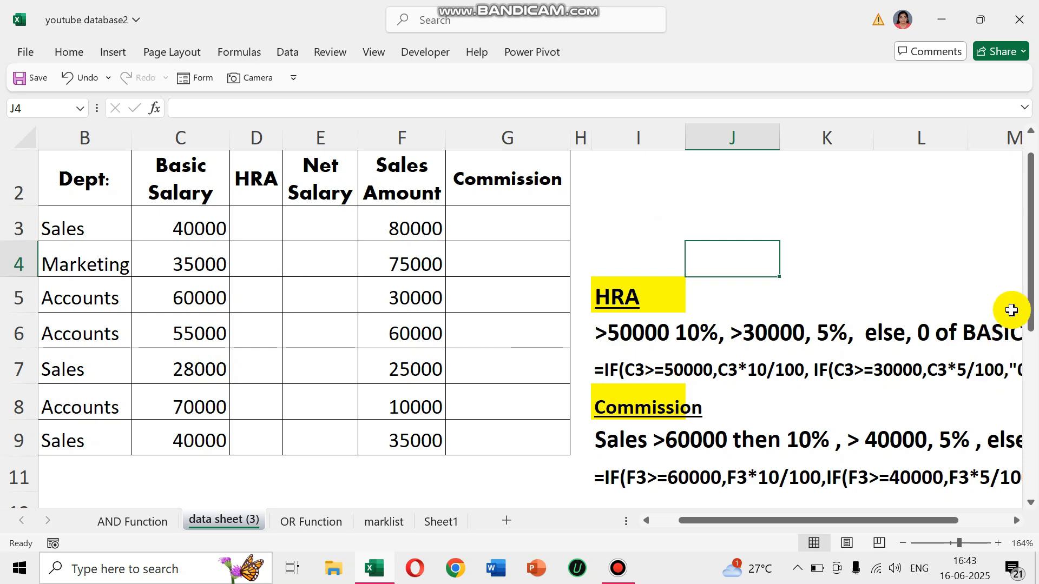
pyautogui.moveTo(1031, 292); pyautogui.dragTo(1034, 249)
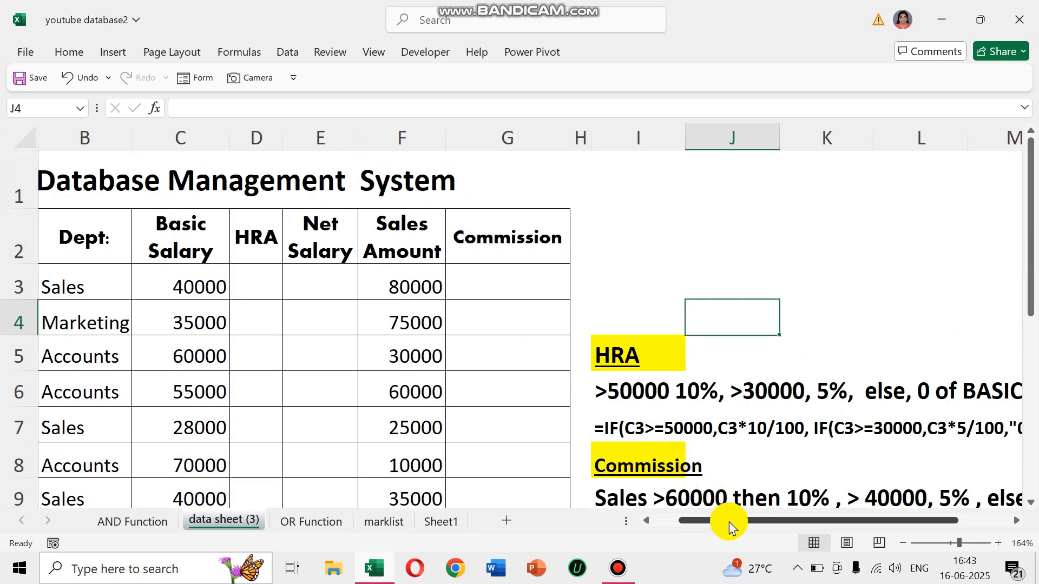
pyautogui.moveTo(732, 520); pyautogui.dragTo(677, 518)
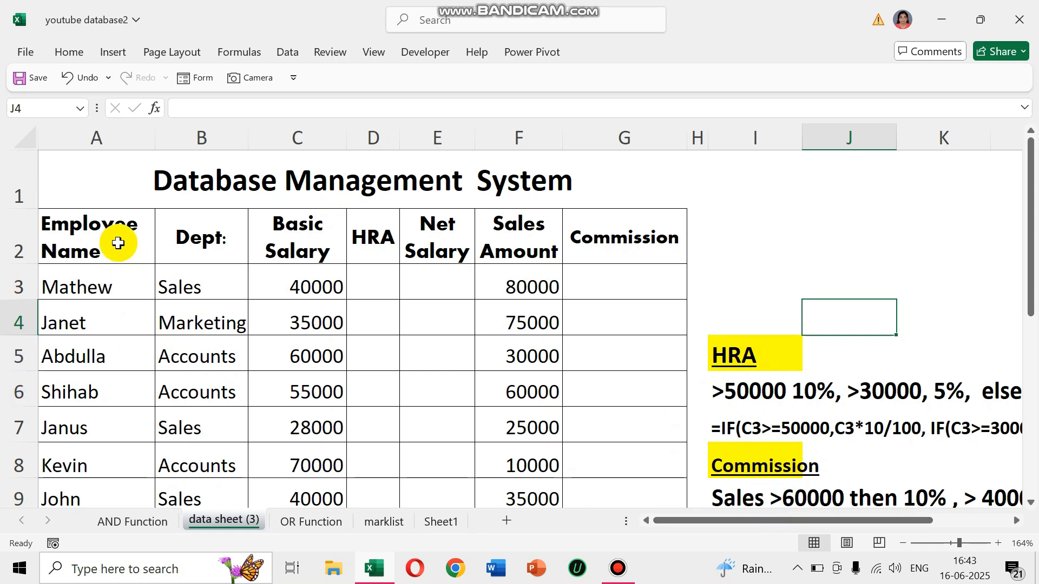
# Examine the employee table's name and department entries and the HRA and Commission rules written beside it.
pyautogui.moveTo(118, 243); pyautogui.dragTo(111, 394)
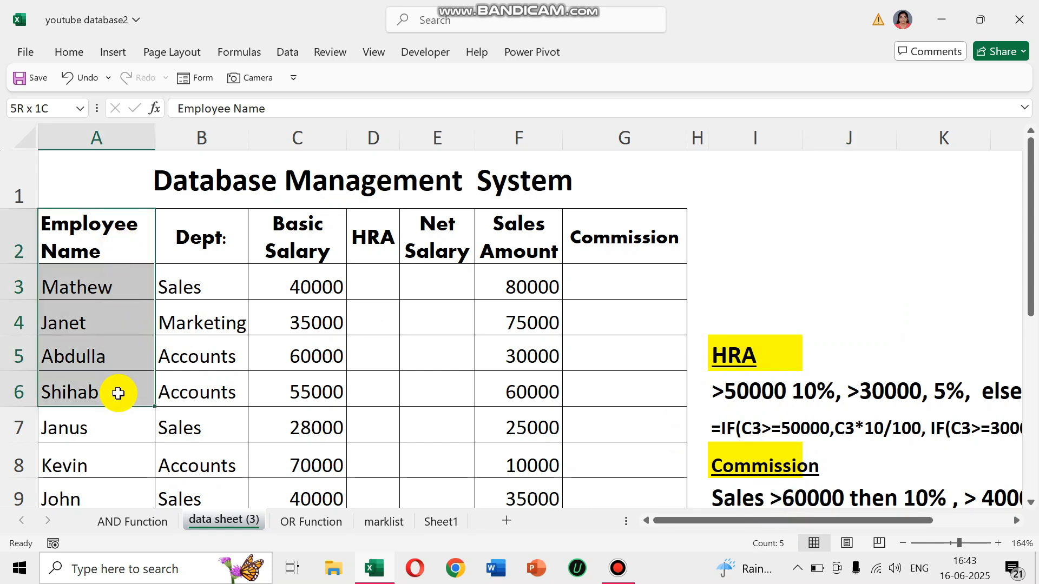
pyautogui.click(191, 261)
pyautogui.click(213, 289)
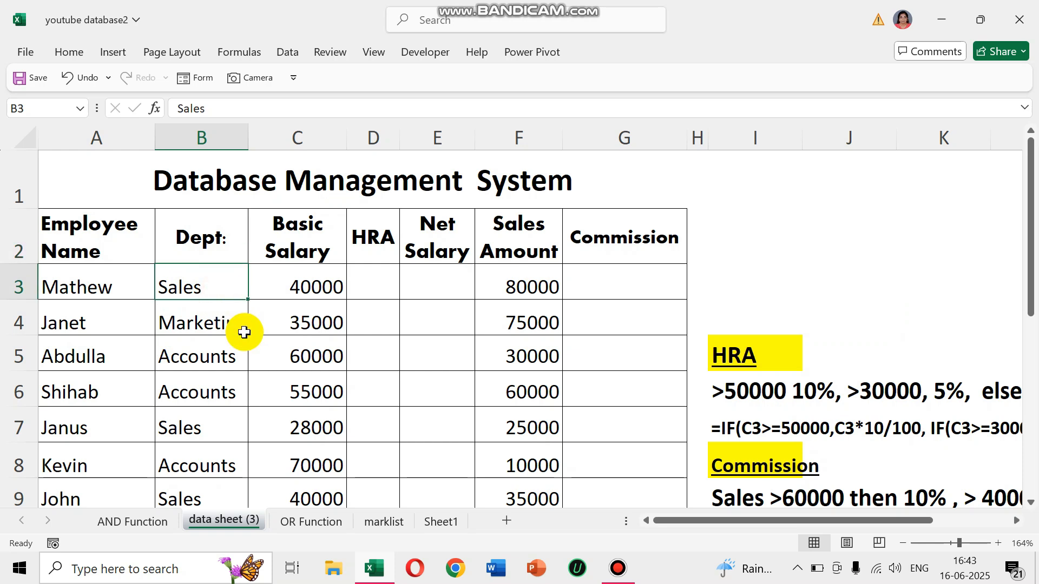
pyautogui.click(217, 325)
pyautogui.click(217, 358)
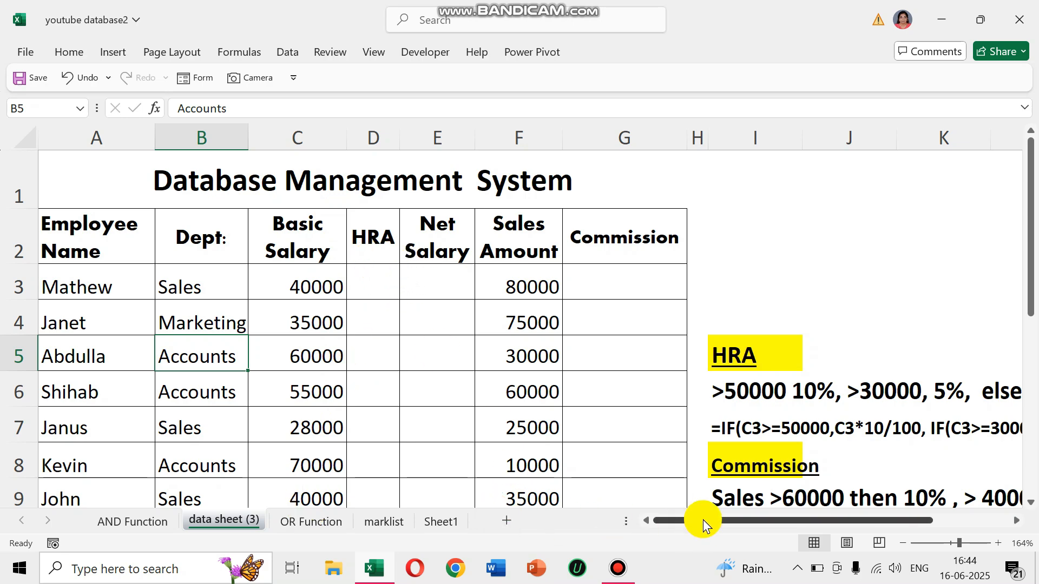
pyautogui.moveTo(703, 519); pyautogui.dragTo(774, 518)
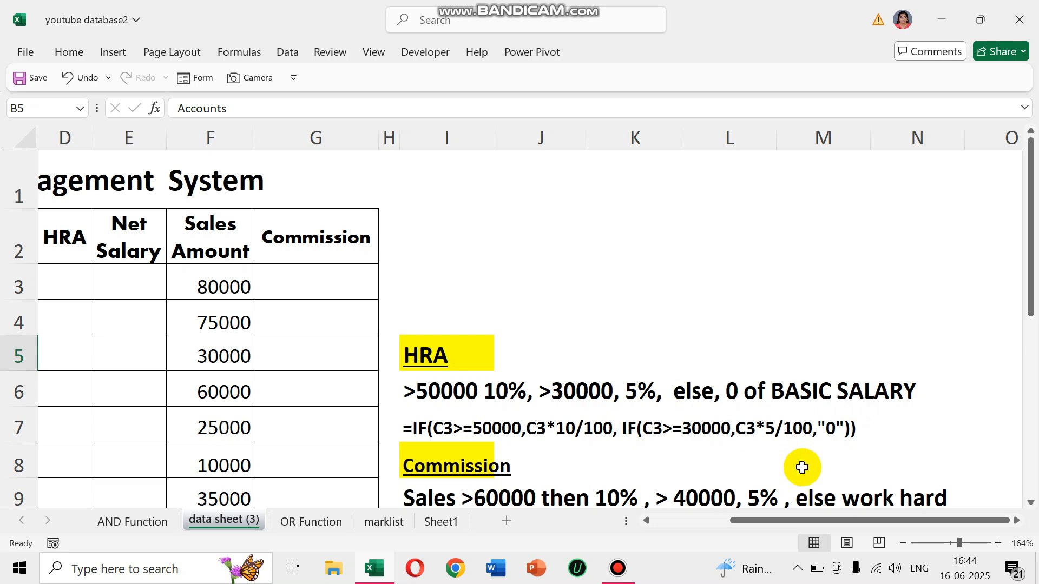
pyautogui.moveTo(826, 519); pyautogui.dragTo(771, 511)
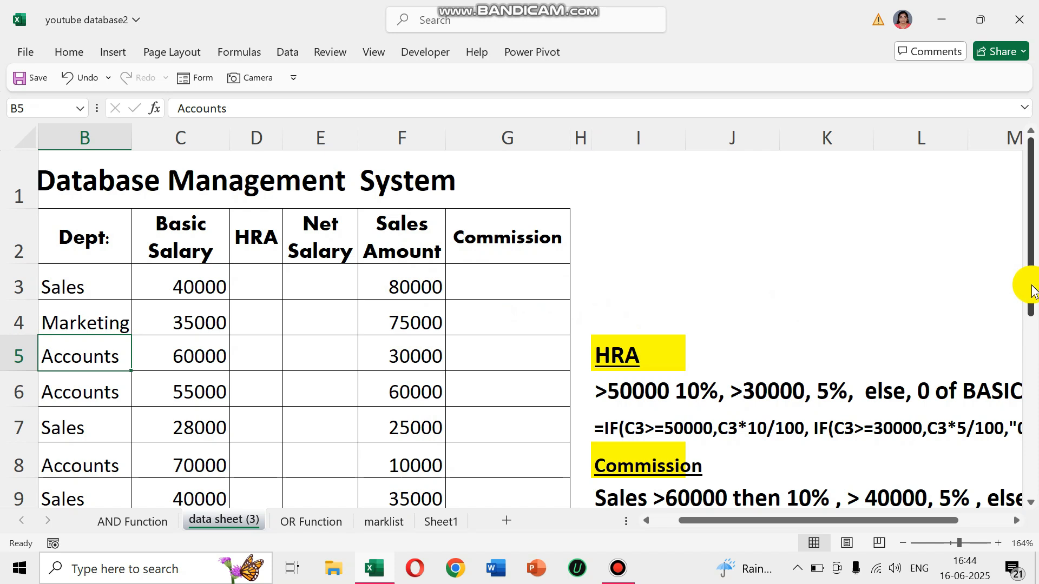
# Start an IF formula in D3 of the HRA column with the test C3>50000.
pyautogui.moveTo(1031, 289); pyautogui.dragTo(1023, 302)
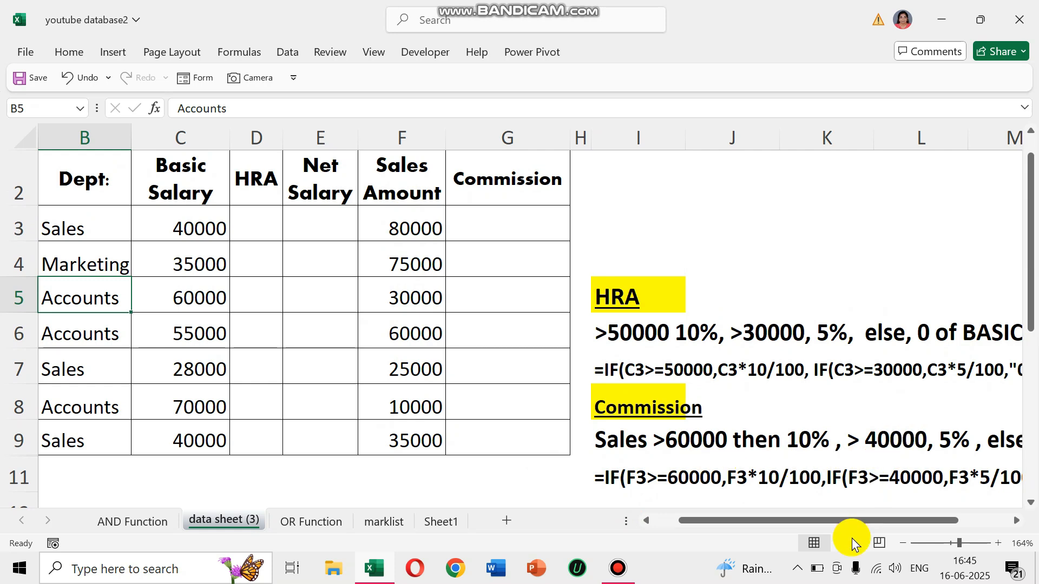
pyautogui.moveTo(868, 518); pyautogui.dragTo(788, 524)
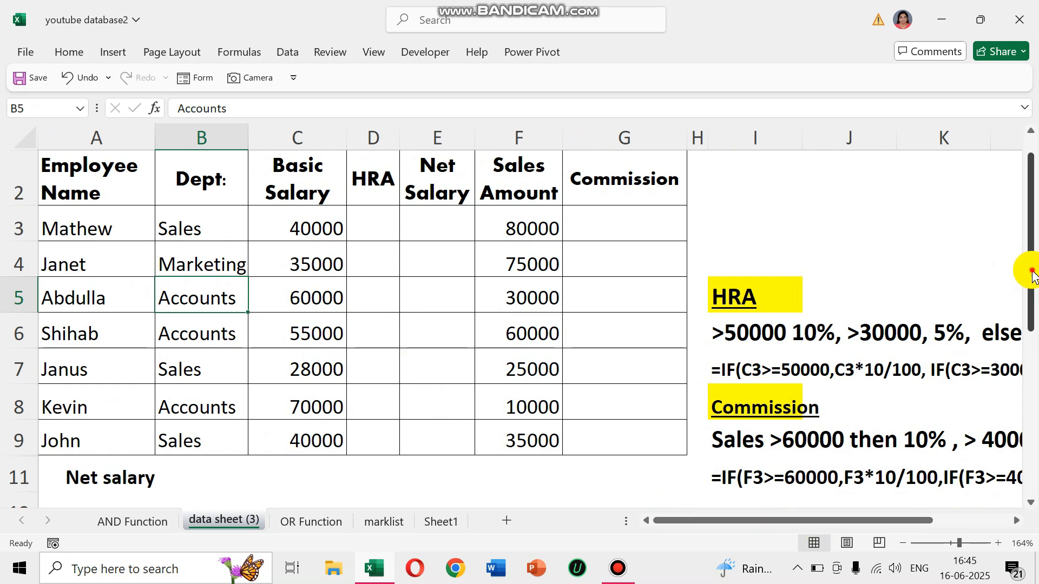
pyautogui.moveTo(1030, 273); pyautogui.dragTo(1031, 254)
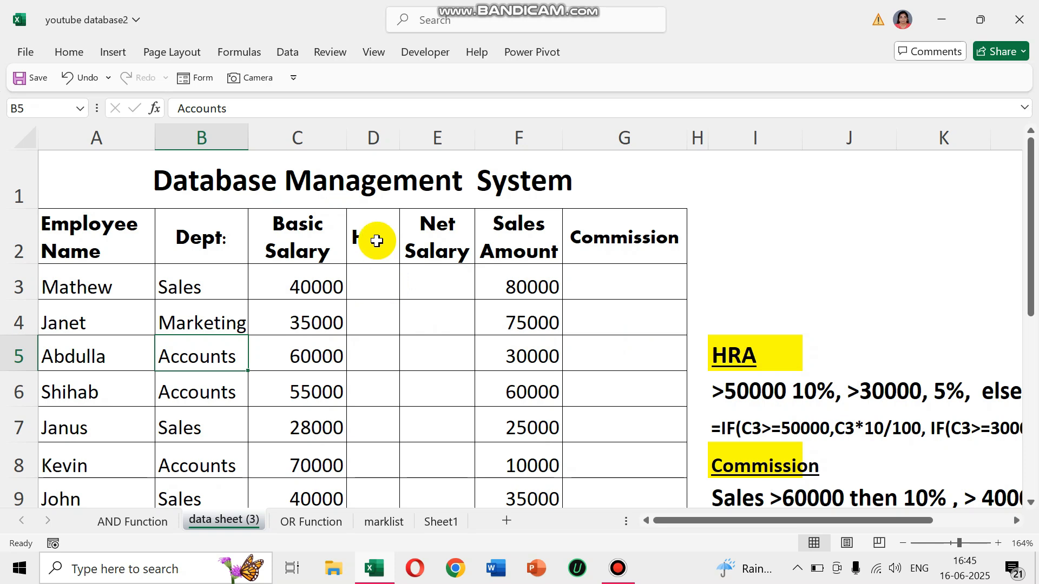
pyautogui.click(383, 286)
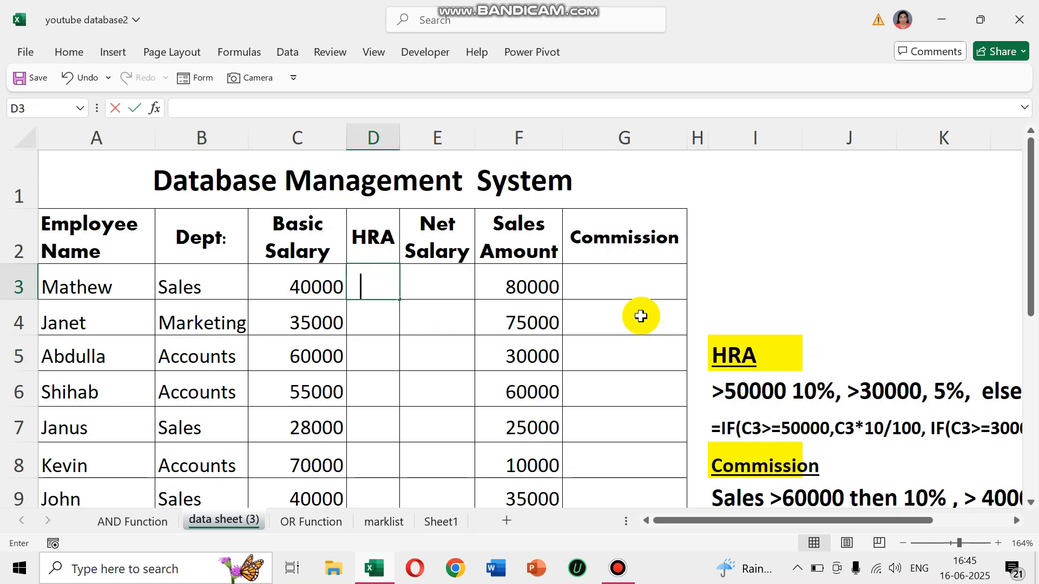
pyautogui.write('=if')
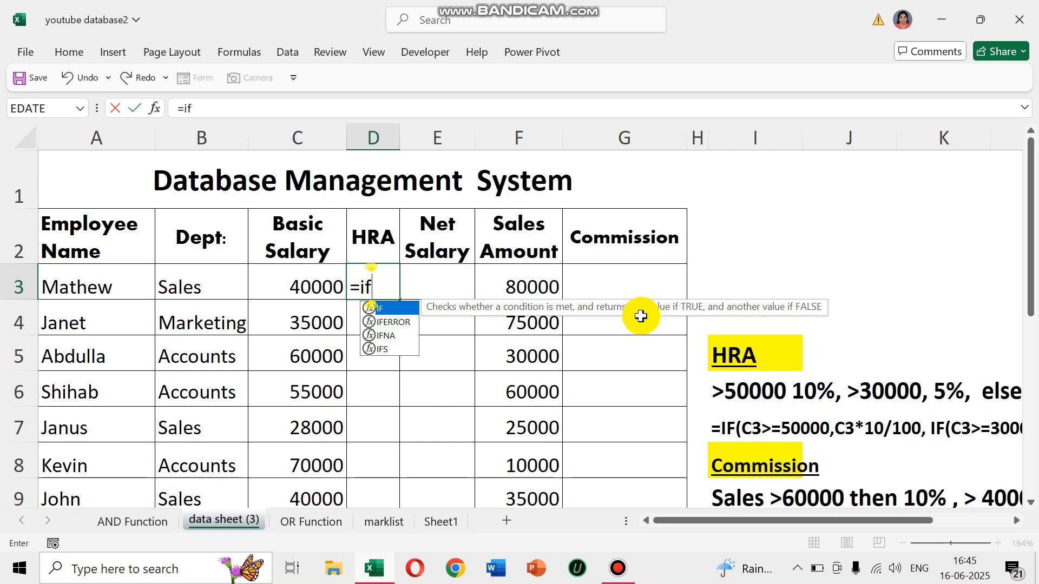
pyautogui.write('(')
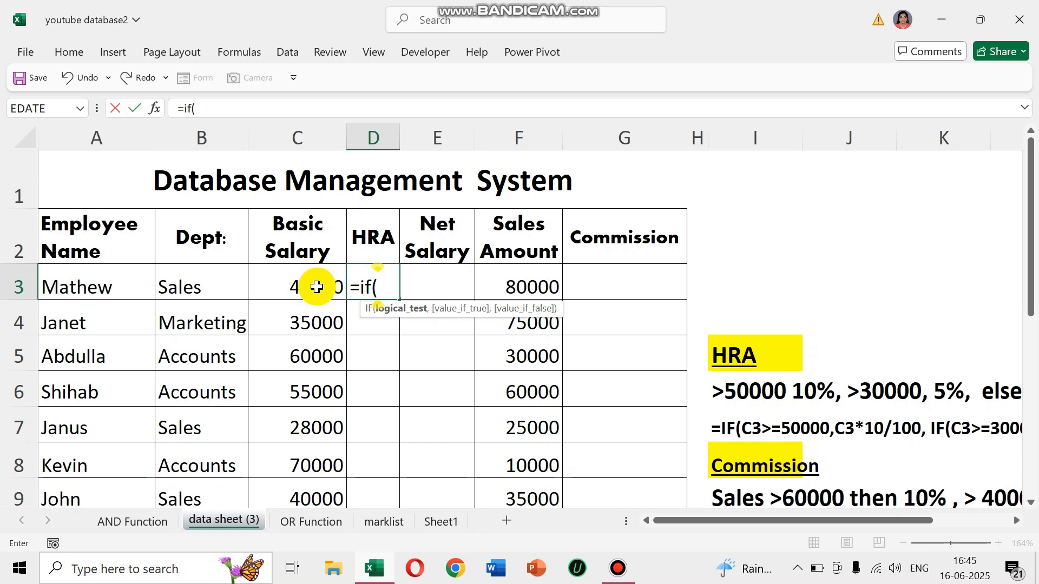
pyautogui.click(316, 287)
pyautogui.write('>')
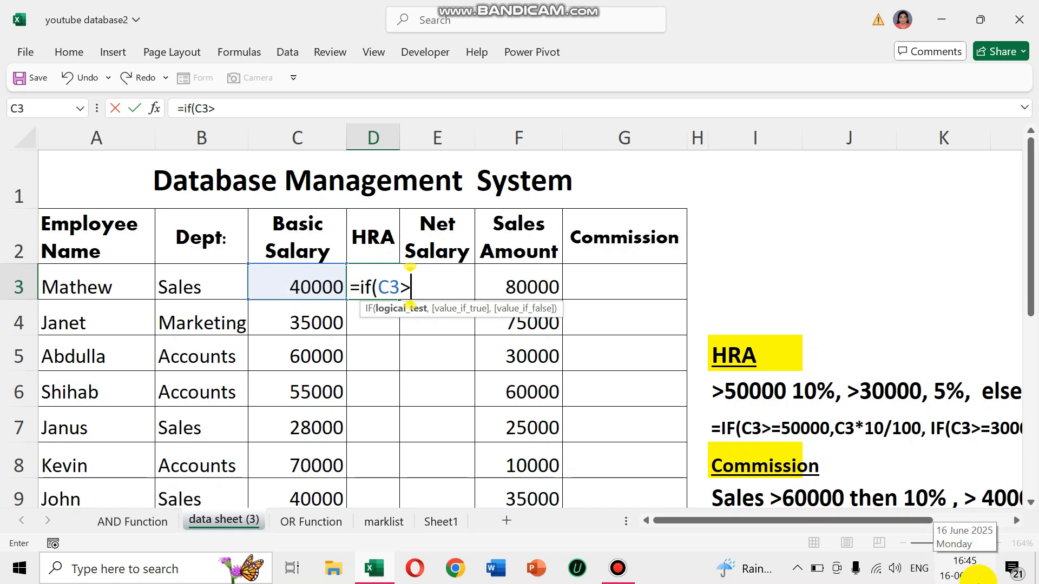
pyautogui.write('5000')
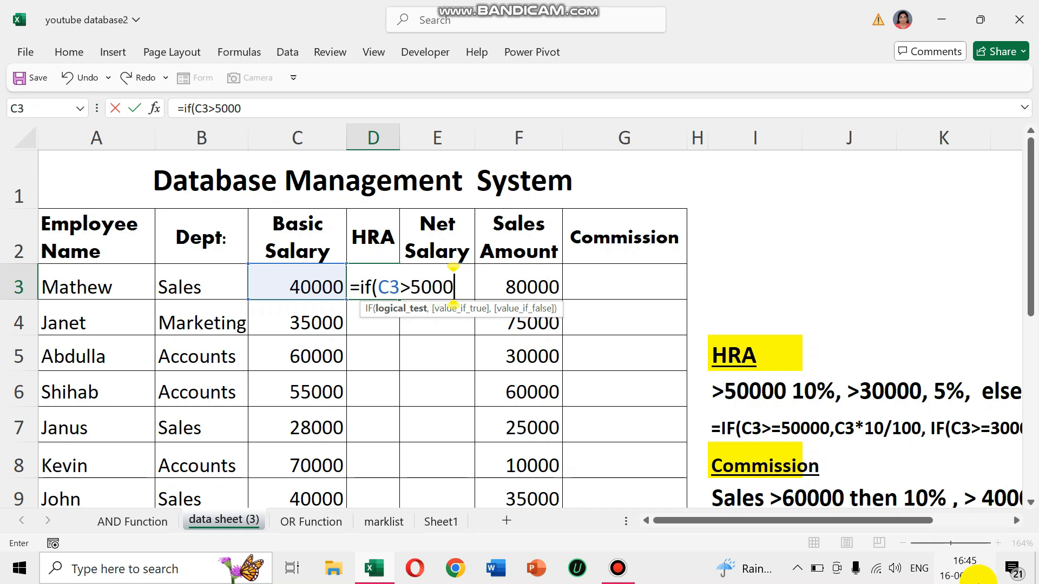
pyautogui.write('0,')
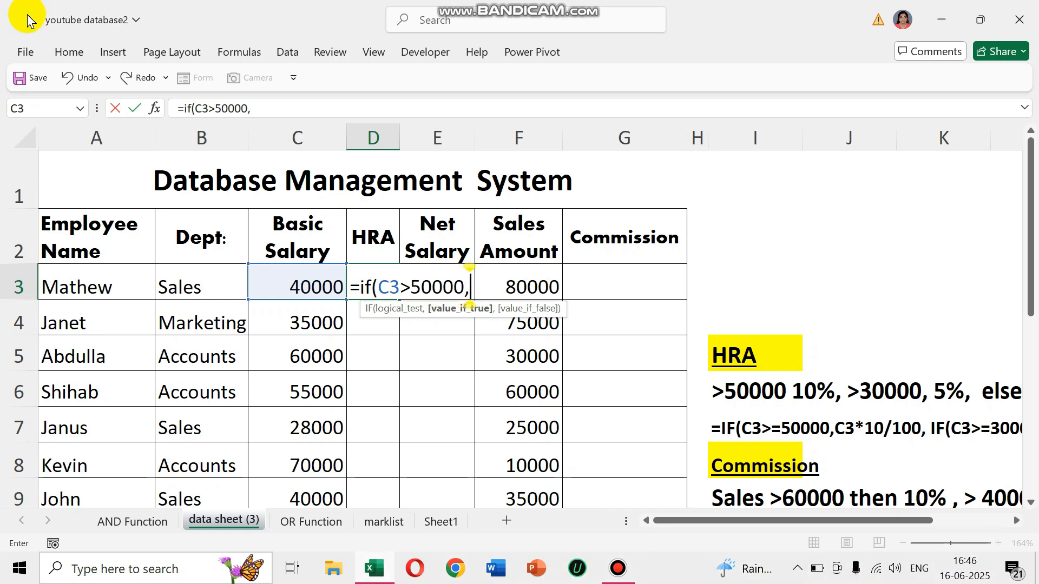
# Add C3*10/100 as the value if true in the HRA formula.
pyautogui.click(310, 289)
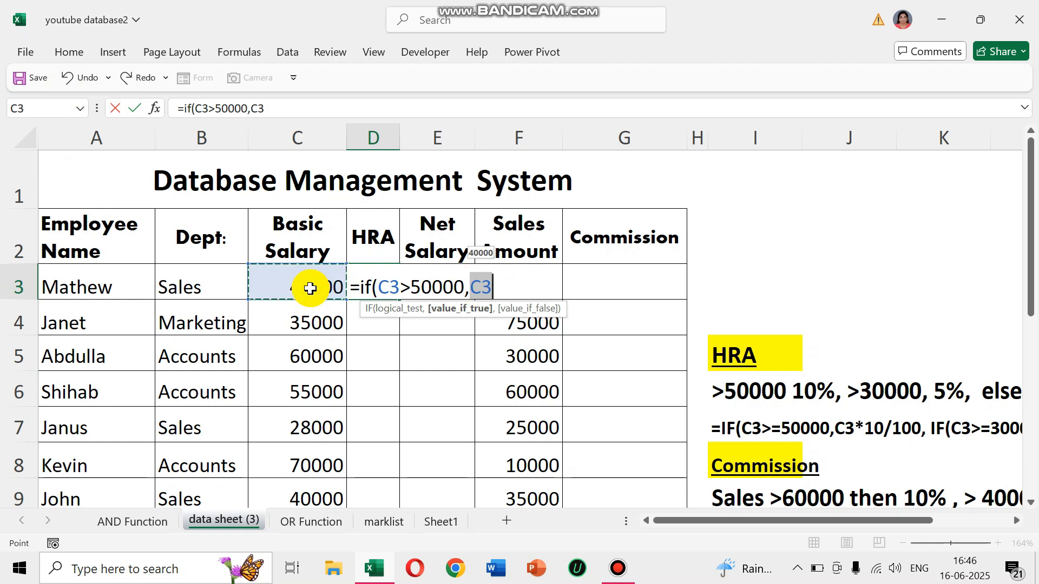
pyautogui.write('*')
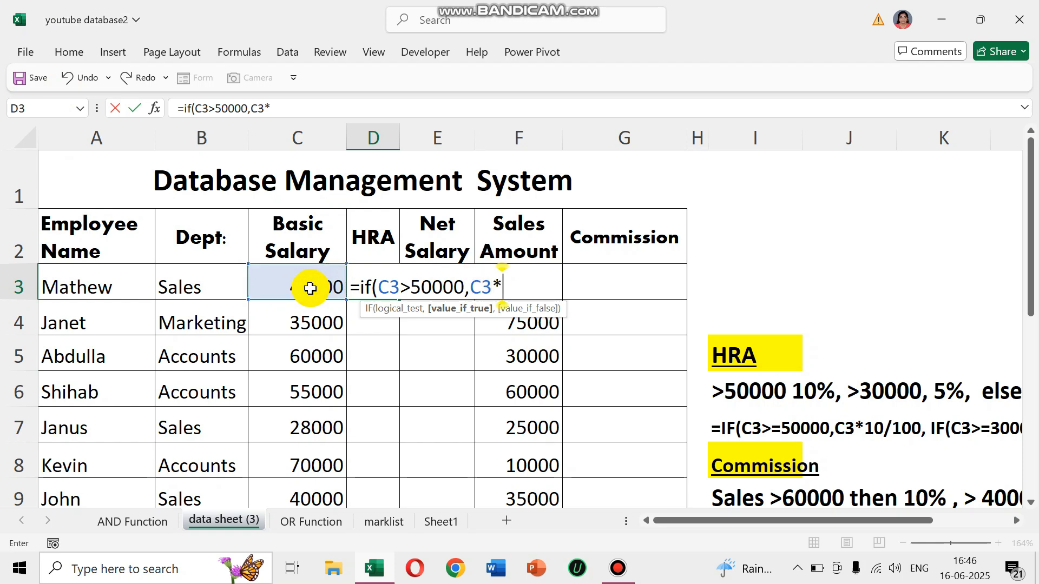
pyautogui.write('10/100')
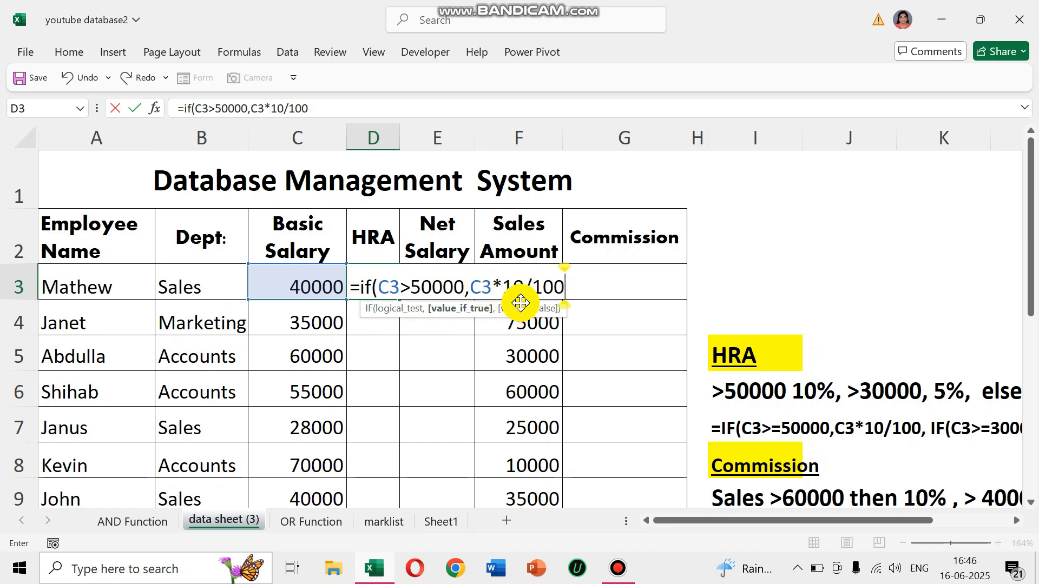
pyautogui.write(',')
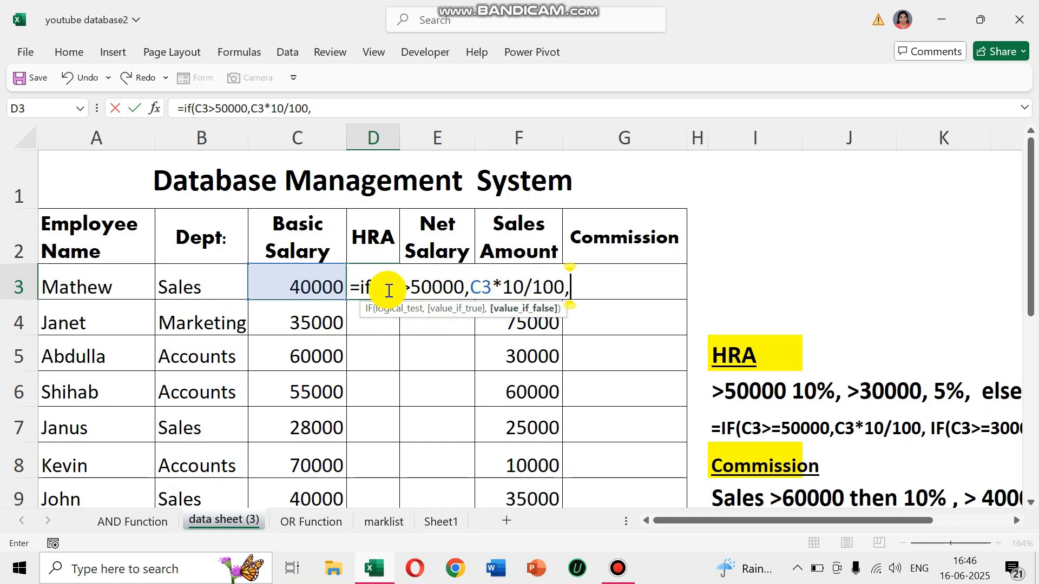
# Nest a second IF with the test C3>30000 as the value if false in the HRA formula.
pyautogui.write('if')
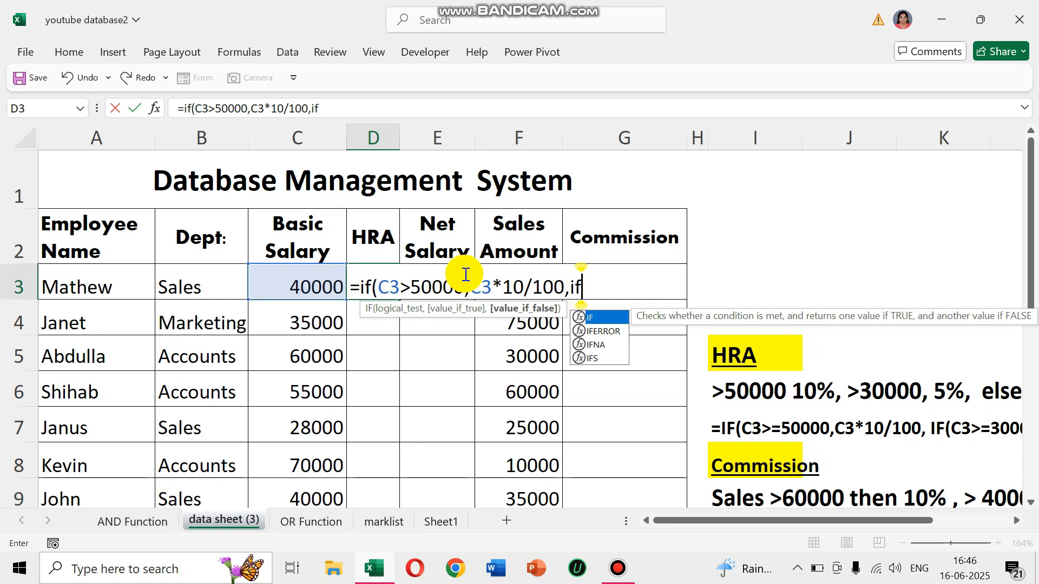
pyautogui.write('(')
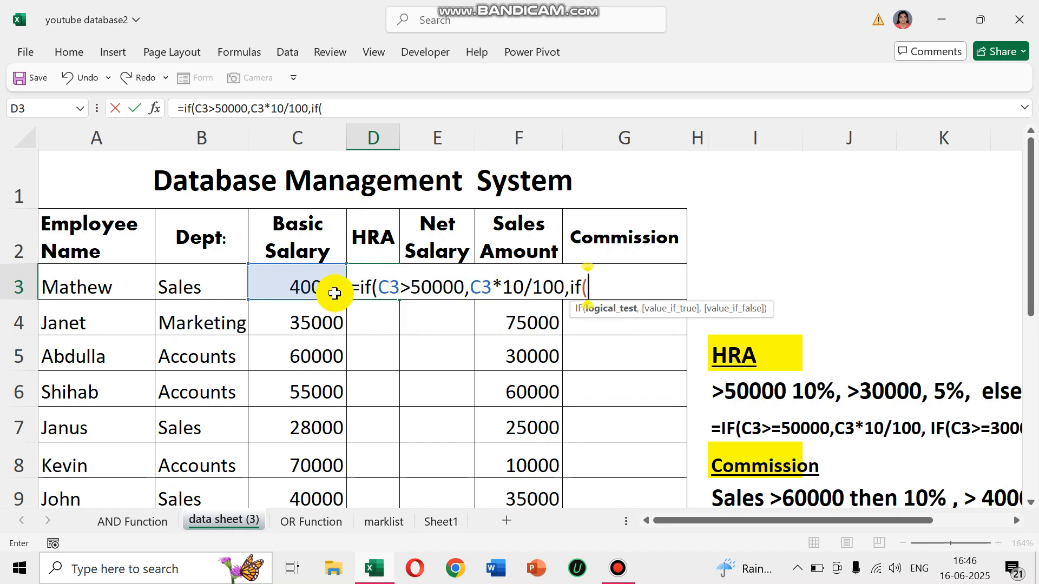
pyautogui.click(310, 286)
pyautogui.write('>')
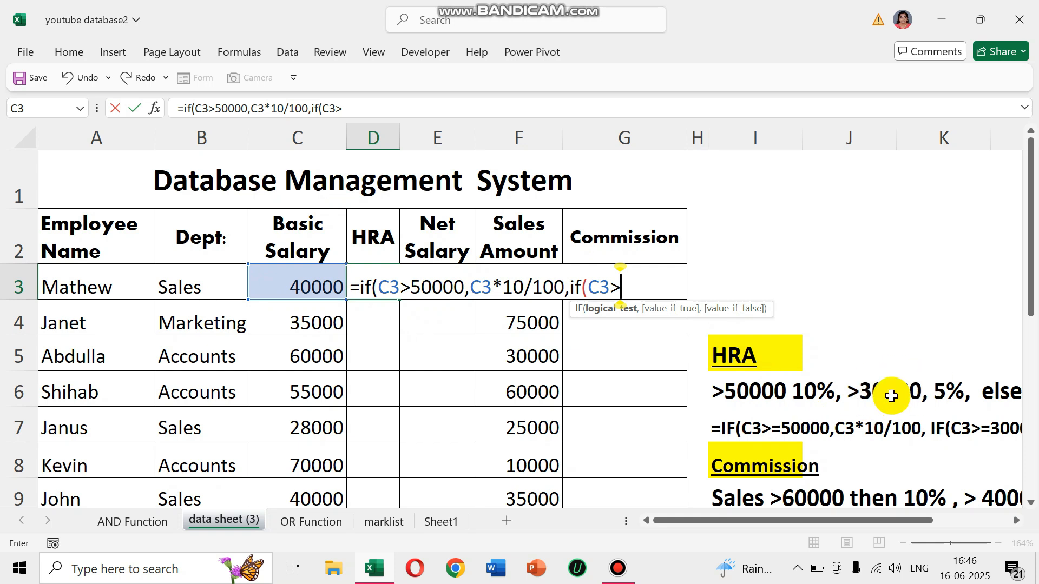
pyautogui.write('3000')
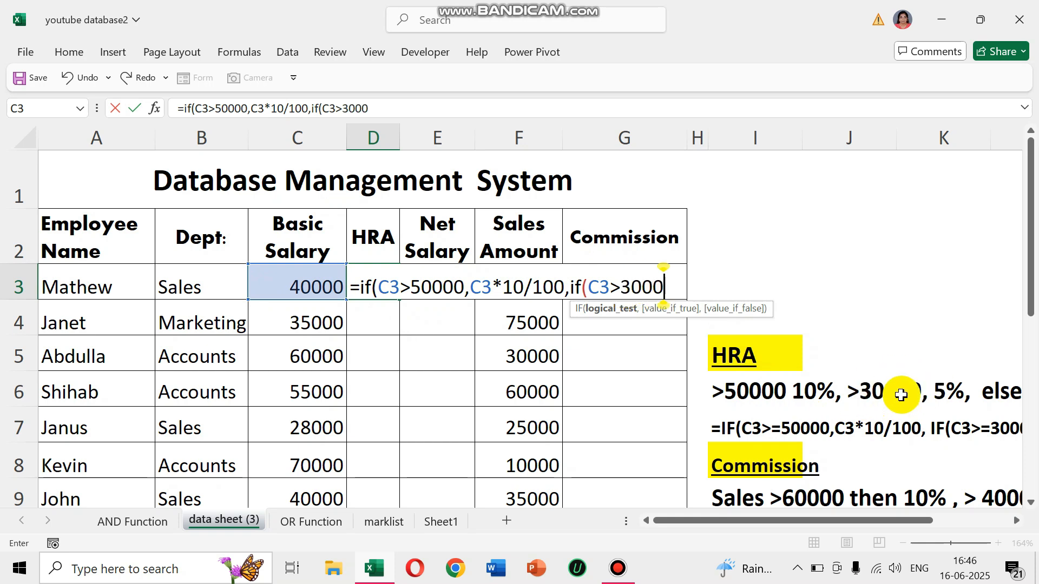
pyautogui.write('0,')
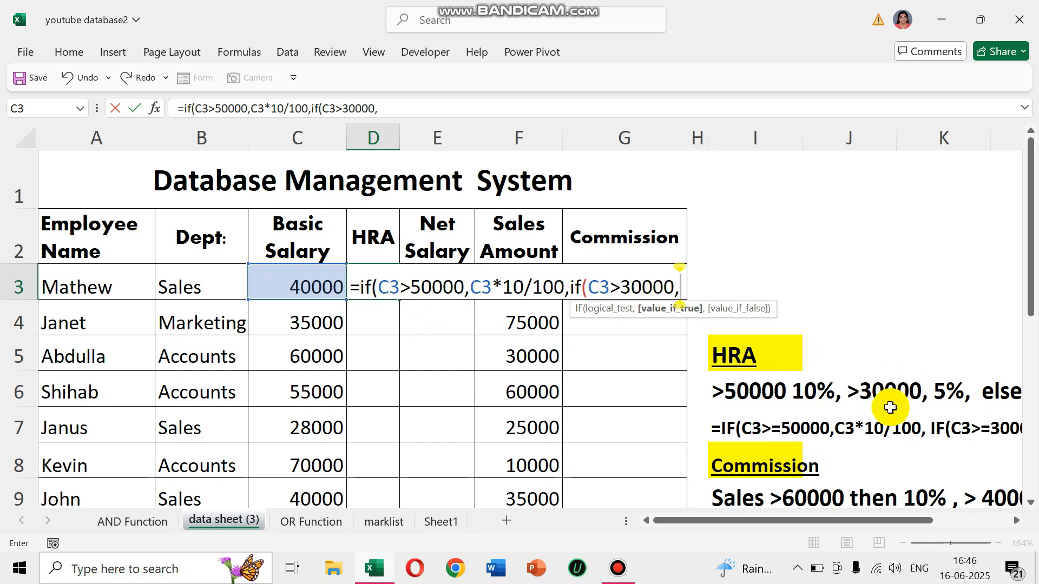
# Complete the nested IF in D3 with C3*5/100 if true and 0 otherwise, and enter the HRA formula.
pyautogui.click(318, 282)
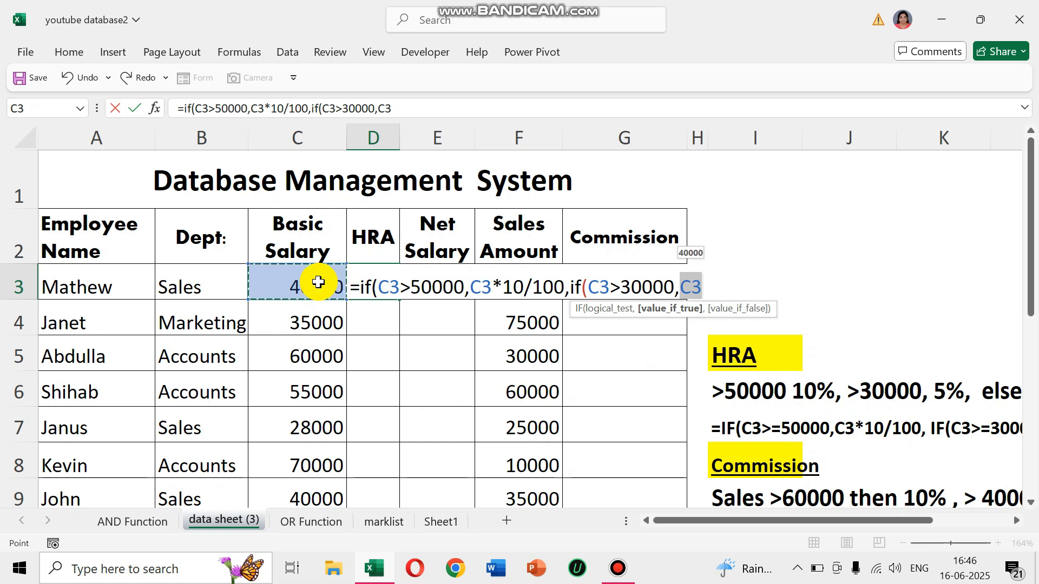
pyautogui.write('*5/100')
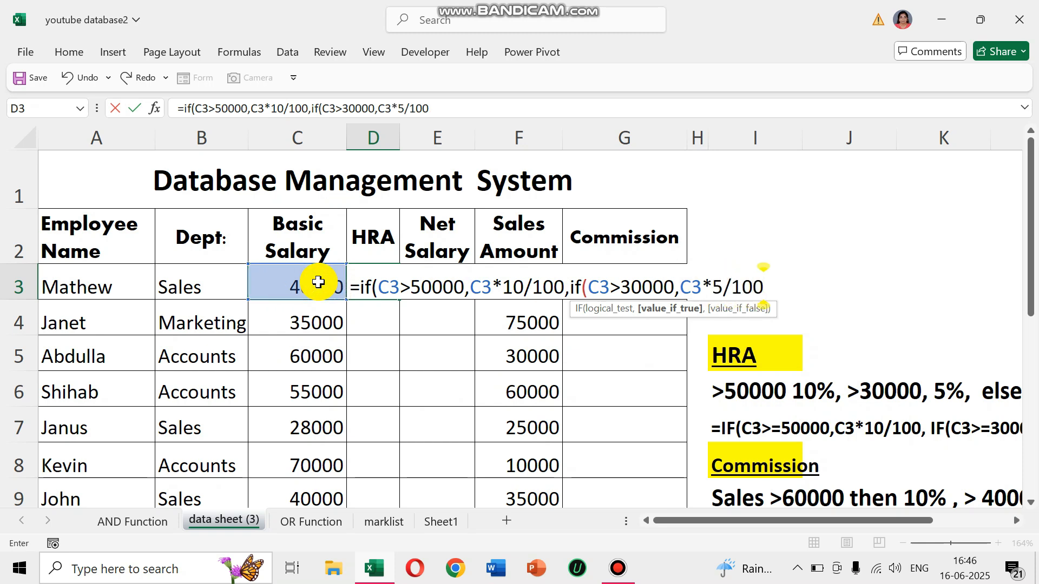
pyautogui.write(',')
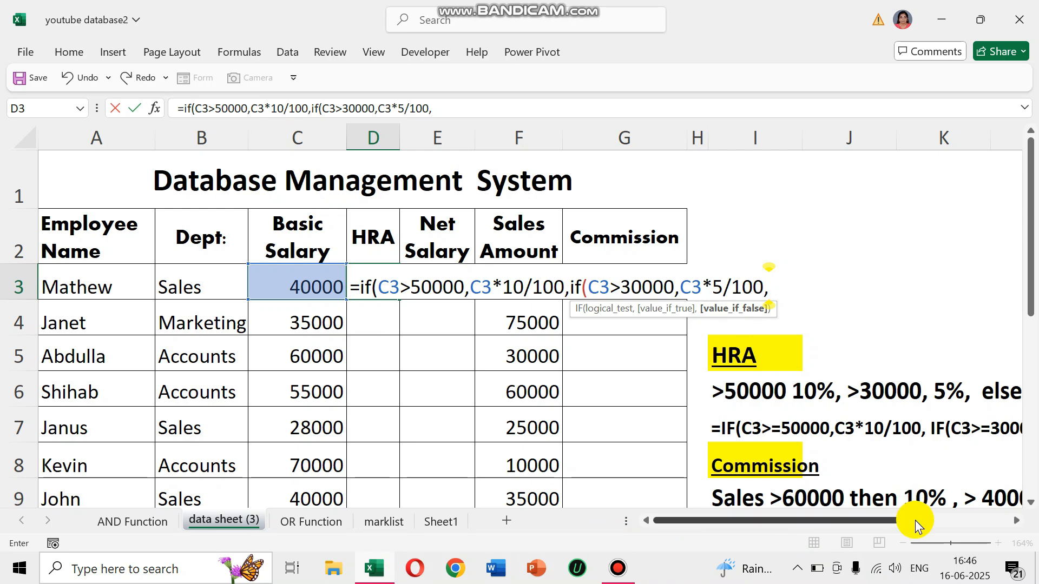
pyautogui.moveTo(915, 521); pyautogui.dragTo(944, 519)
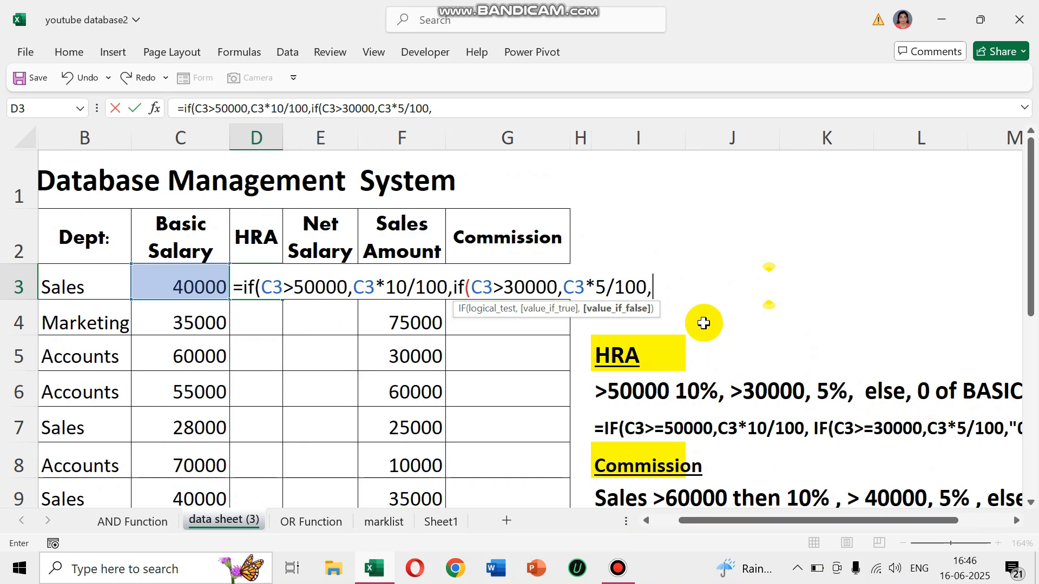
pyautogui.write('0')
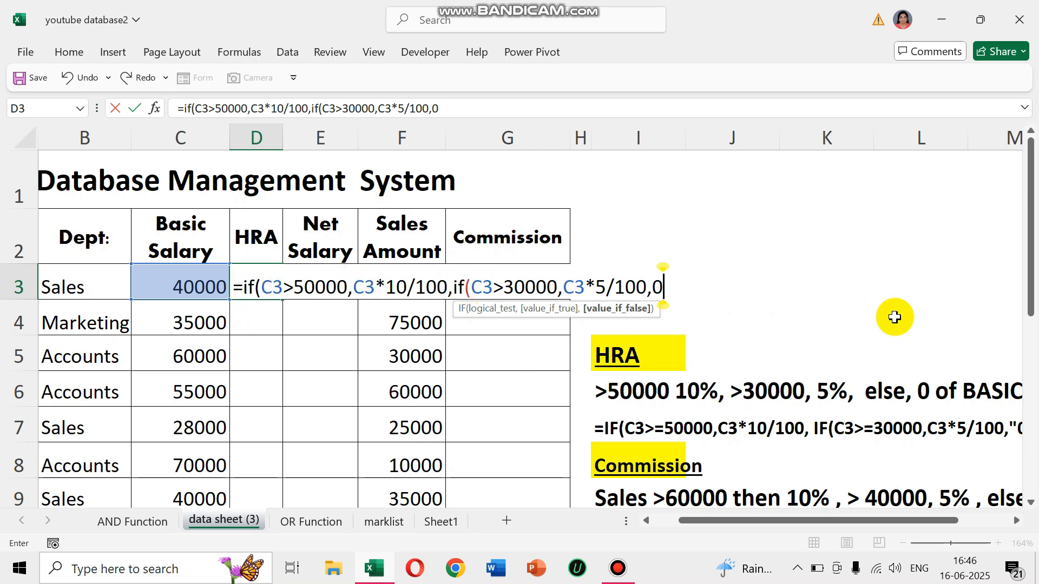
pyautogui.write(')')
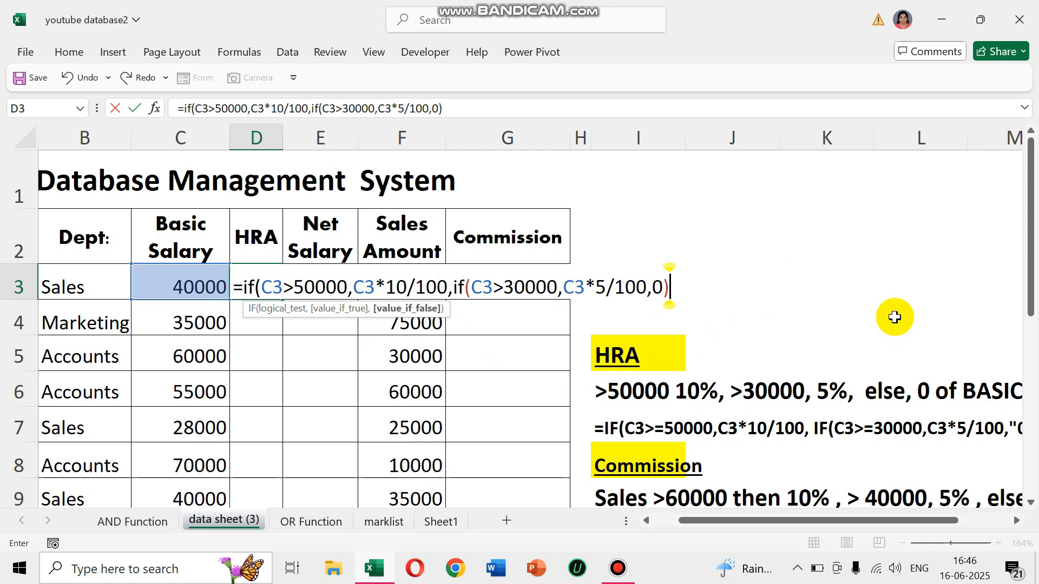
pyautogui.write(')')
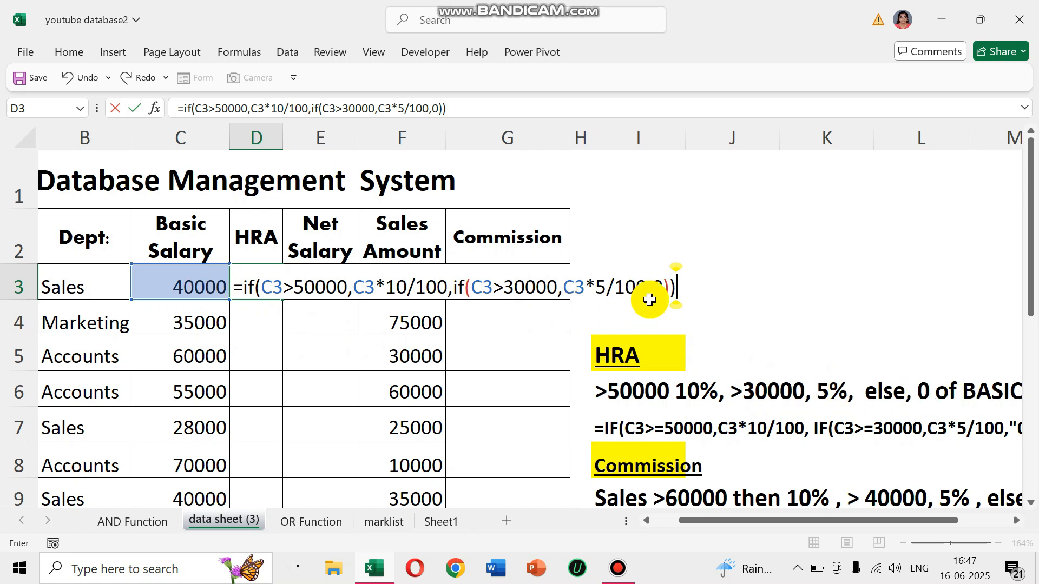
pyautogui.press('Return')
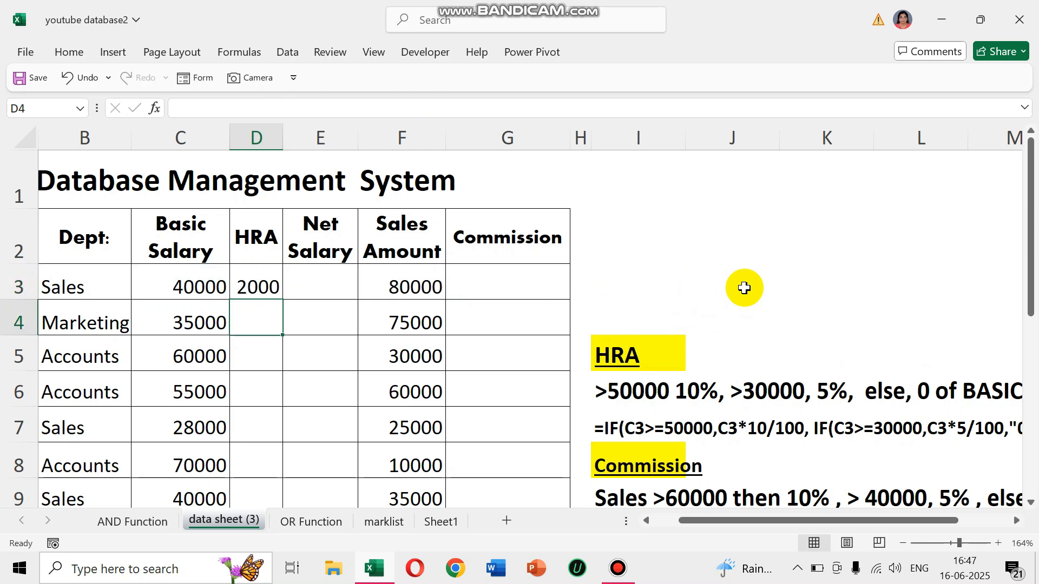
# Fill the HRA formula from D3 down to D9 and check the basic salary in C7.
pyautogui.click(260, 283)
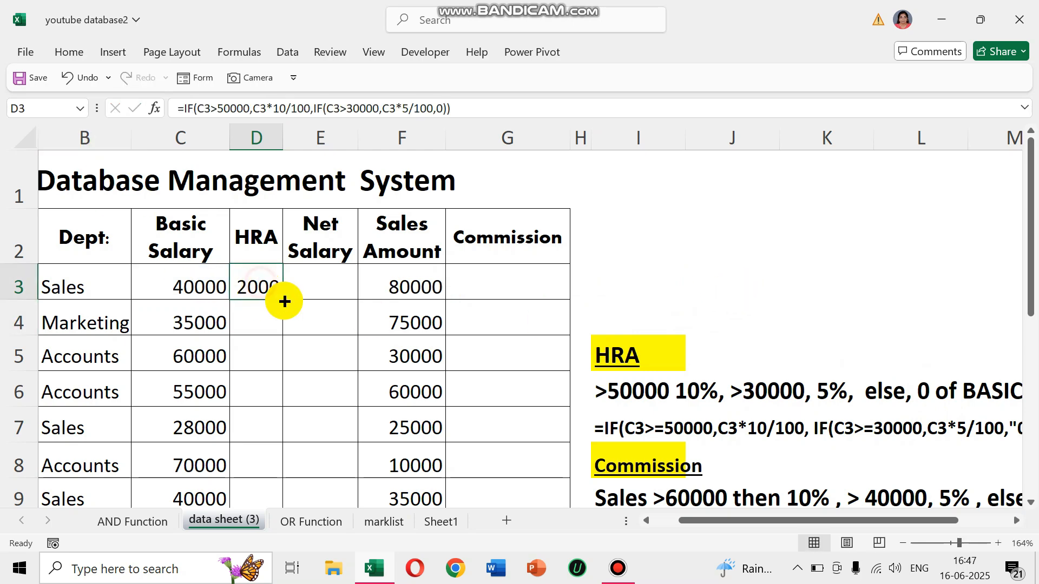
pyautogui.moveTo(284, 301); pyautogui.dragTo(267, 446)
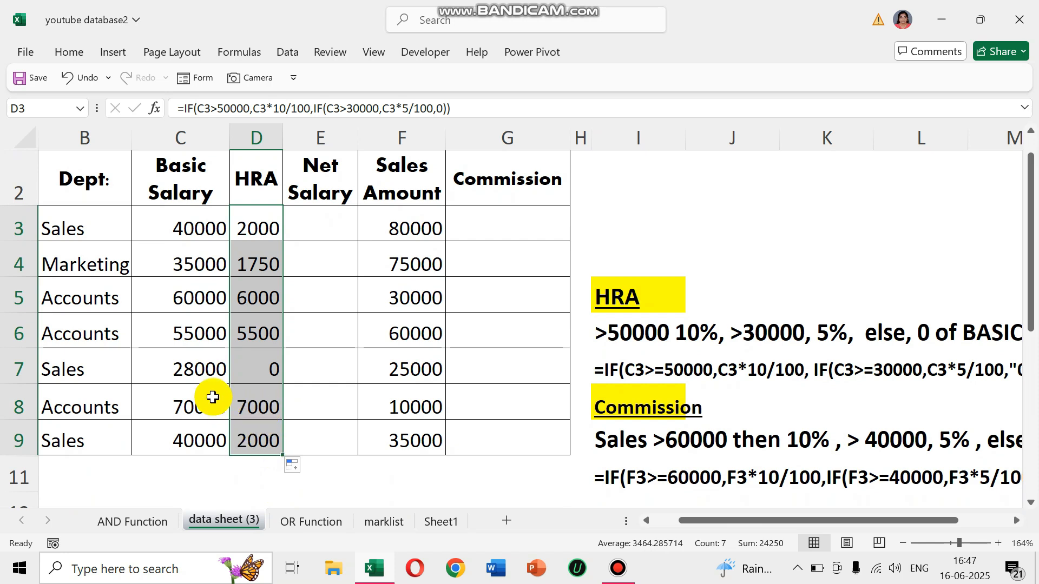
pyautogui.click(183, 370)
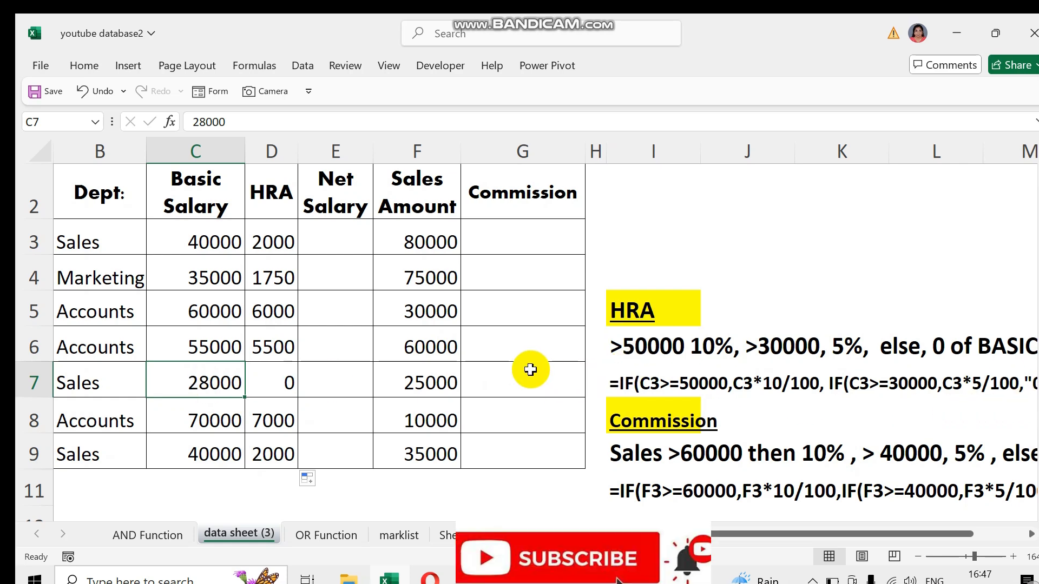
# Calculate Net Salary in E3 with =C3+D3 and fill the formula down to E9.
pyautogui.click(353, 239)
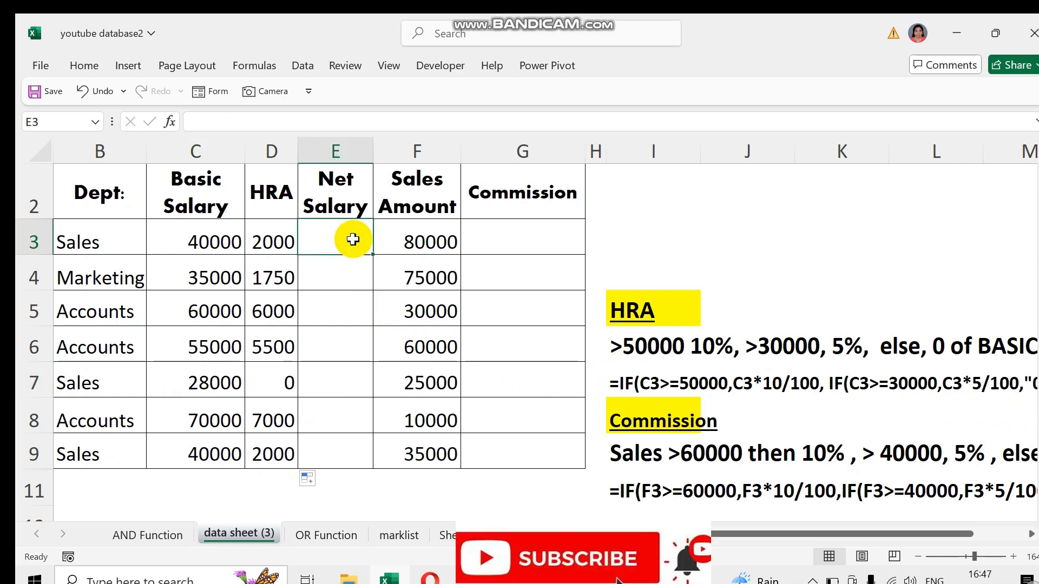
pyautogui.write('=')
pyautogui.click(222, 244)
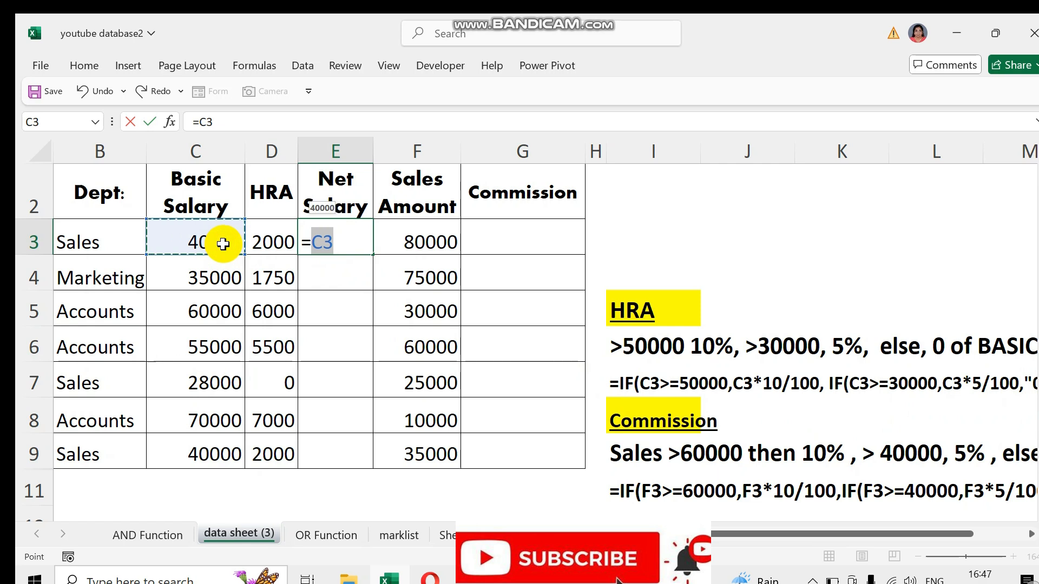
pyautogui.write('+')
pyautogui.click(274, 246)
pyautogui.press('Return')
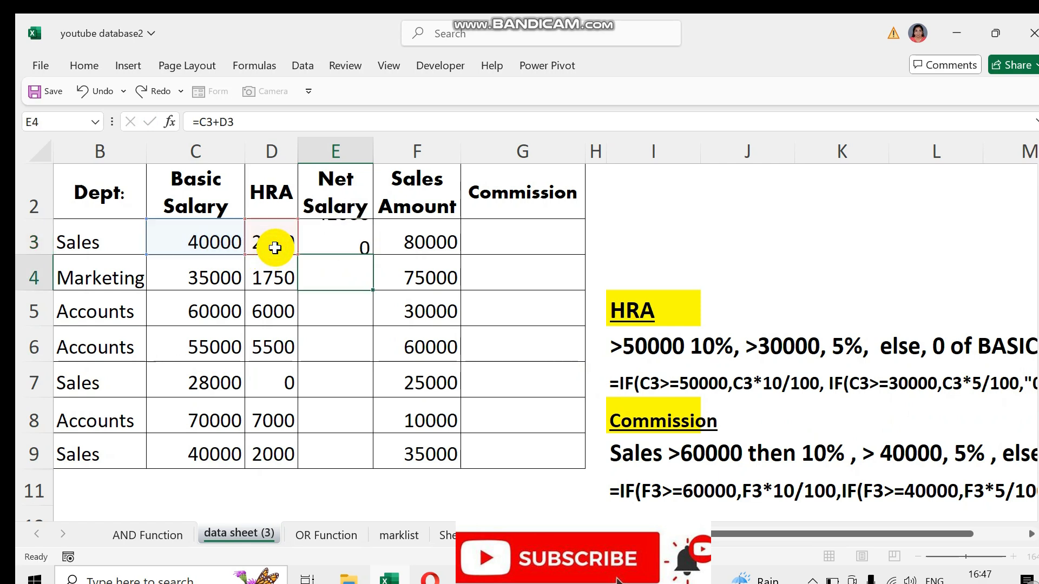
pyautogui.click(336, 240)
pyautogui.moveTo(371, 254); pyautogui.dragTo(366, 459)
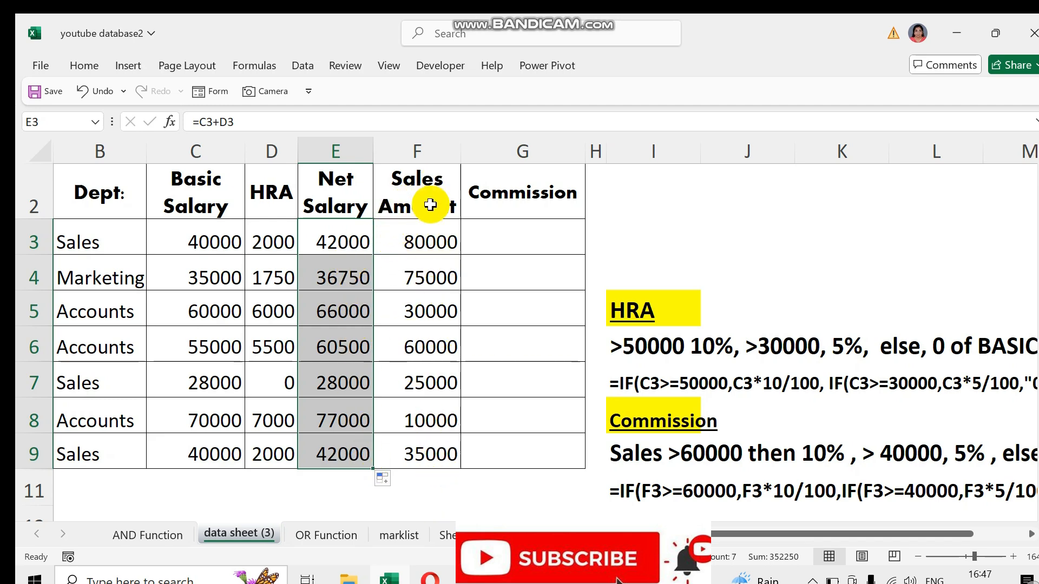
# Start the Commission formula in G3 with an IF that tests F3>60000 and returns F3*10/100 if true.
pyautogui.click(532, 236)
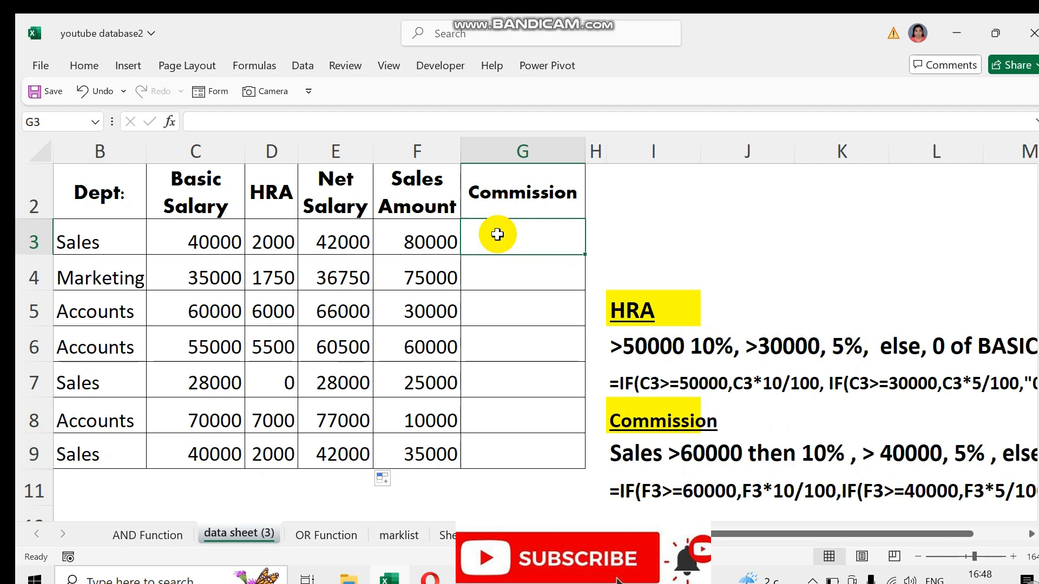
pyautogui.write('=if(')
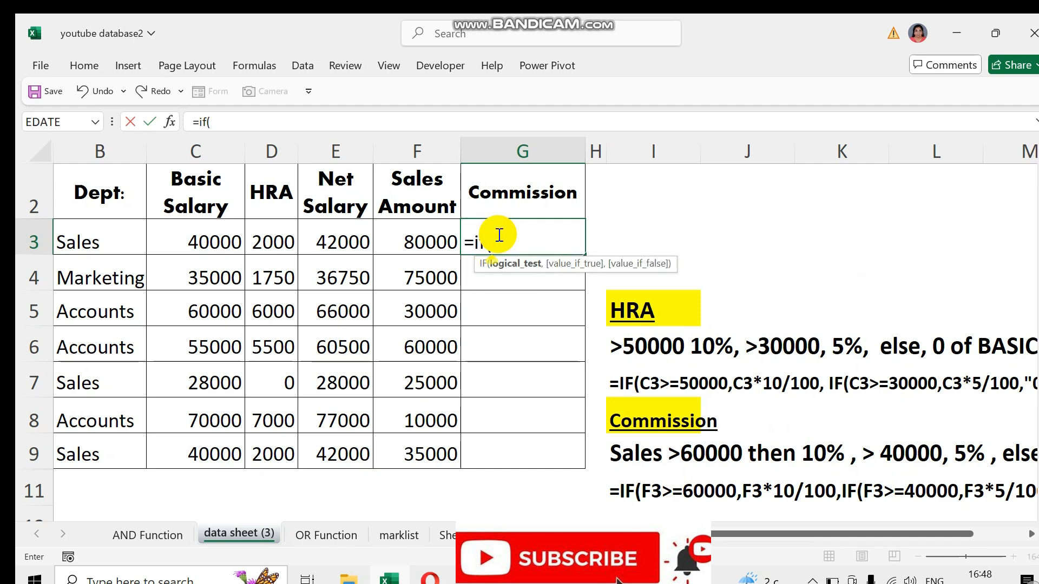
pyautogui.click(428, 244)
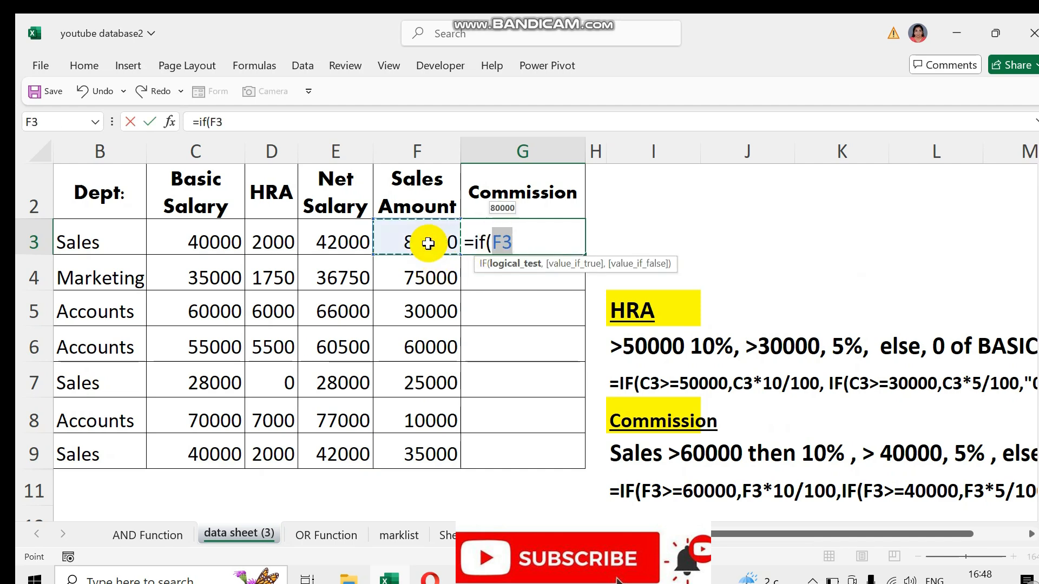
pyautogui.write('>')
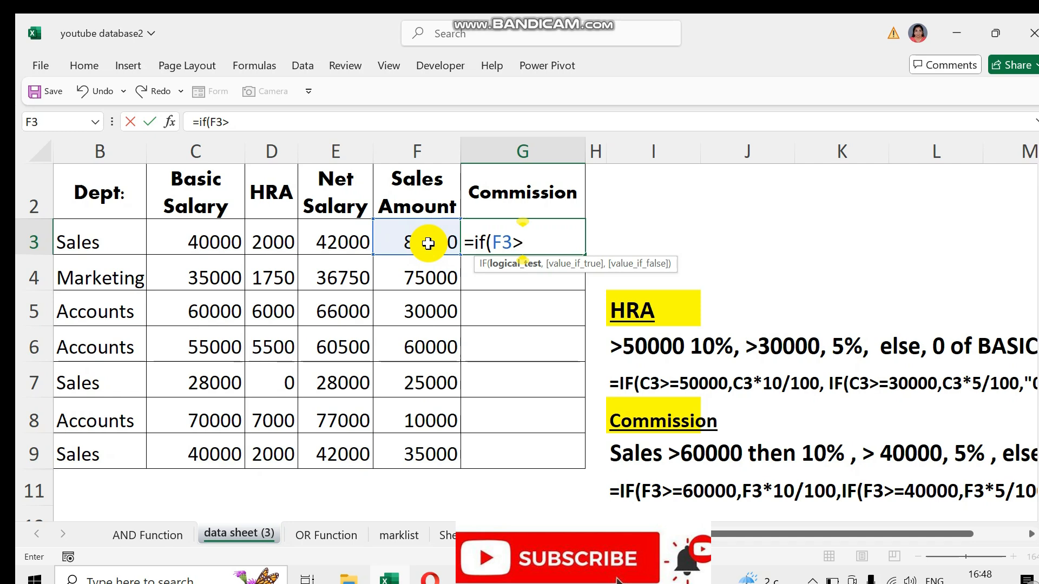
pyautogui.write('6000')
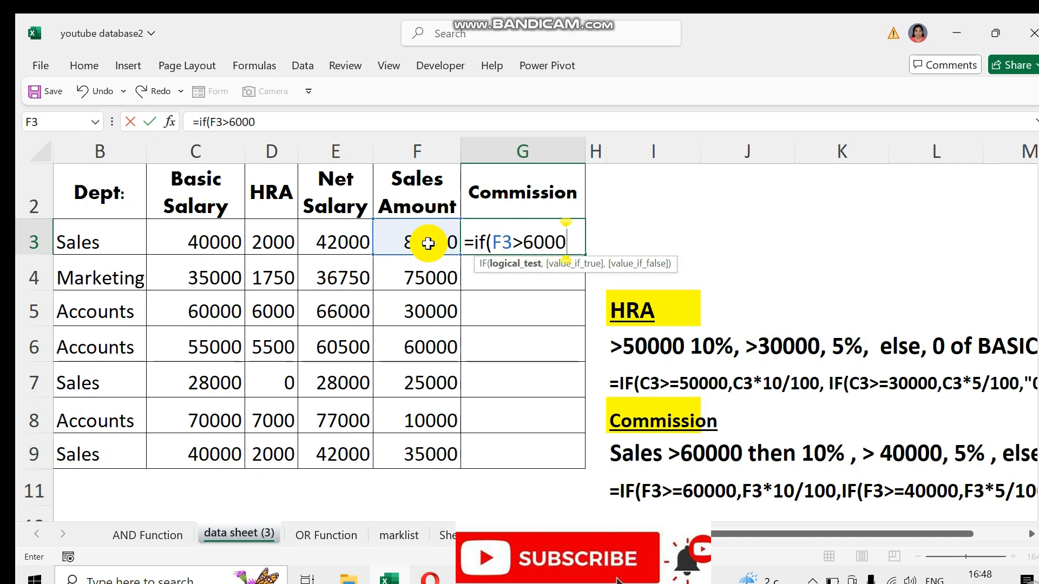
pyautogui.write('0,')
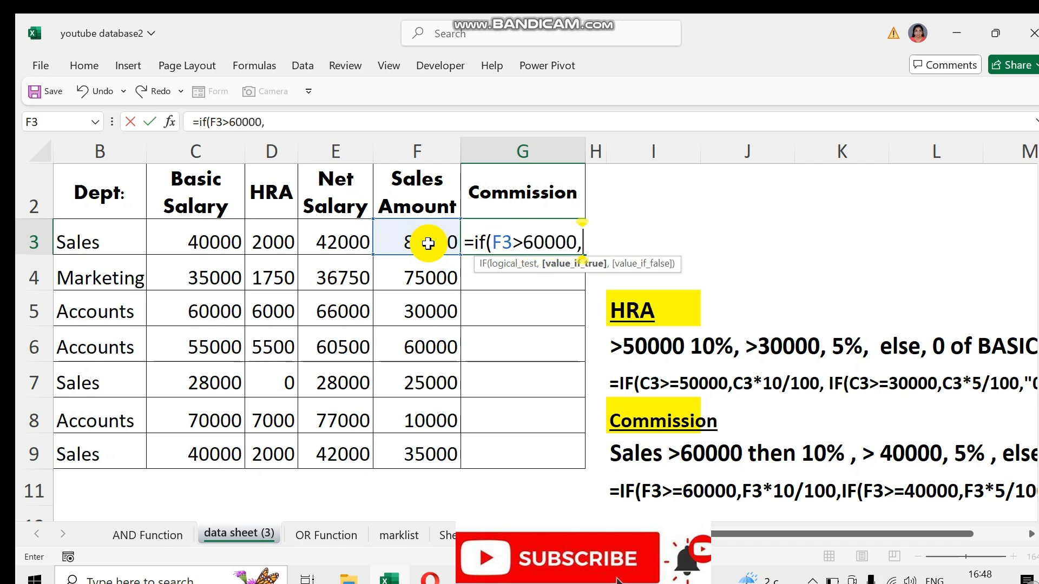
pyautogui.click(428, 244)
pyautogui.write('*')
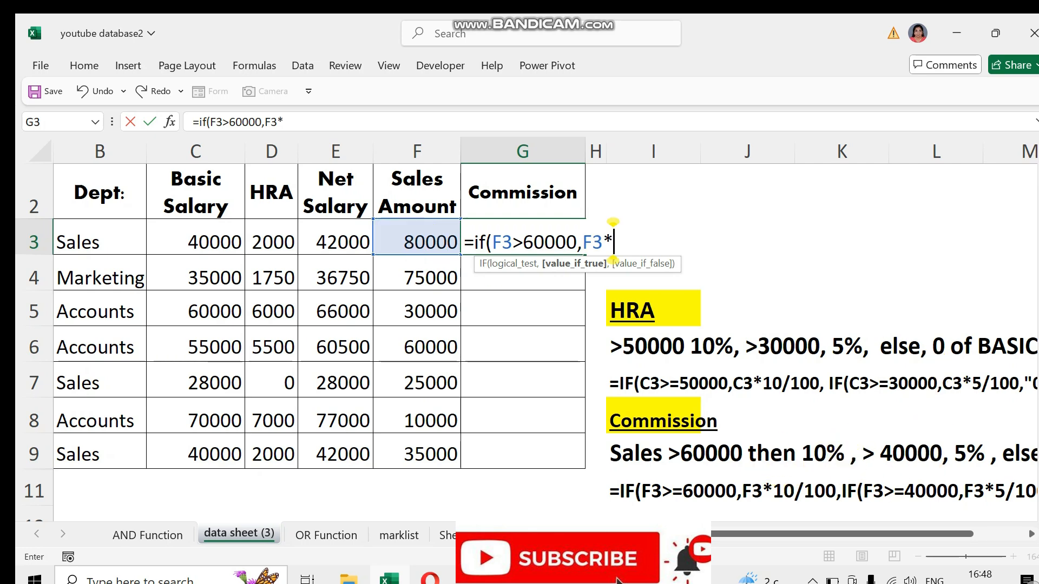
pyautogui.write('10/100')
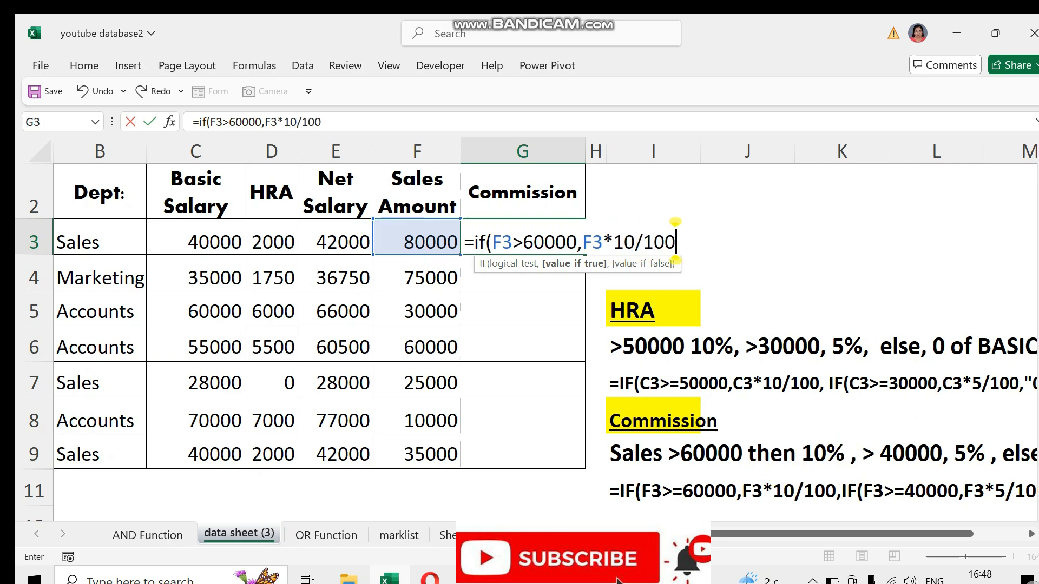
pyautogui.write(',')
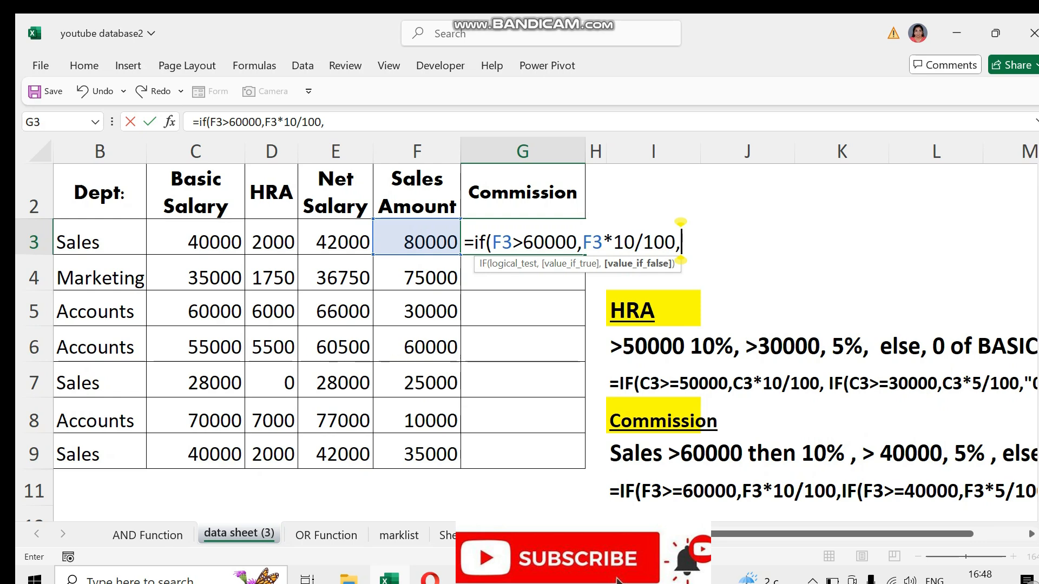
# Nest a second IF as the value if false, testing F3>40000 and returning F3*5/100 if true.
pyautogui.write('if(')
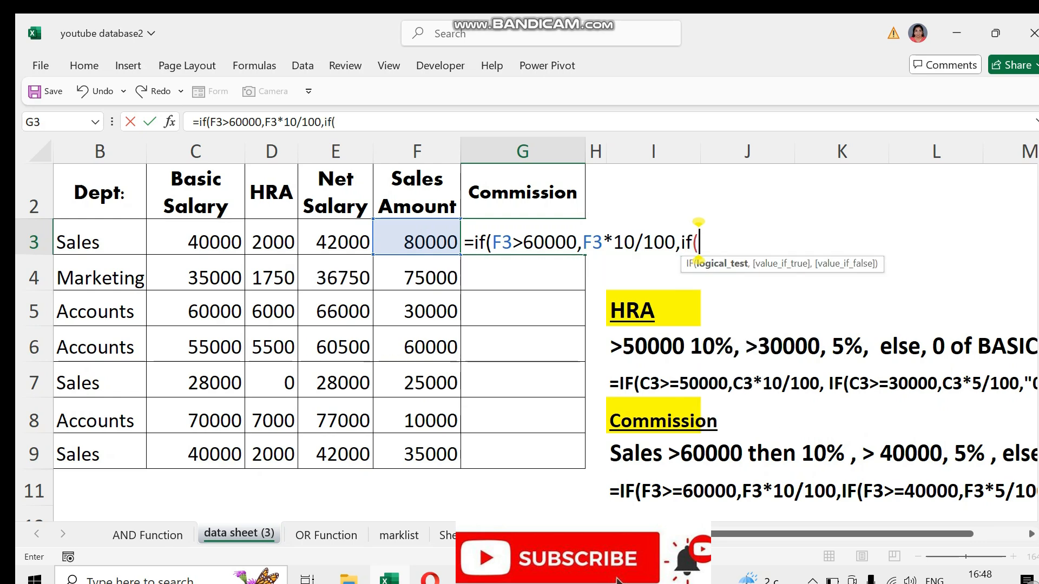
pyautogui.click(423, 242)
pyautogui.write('>')
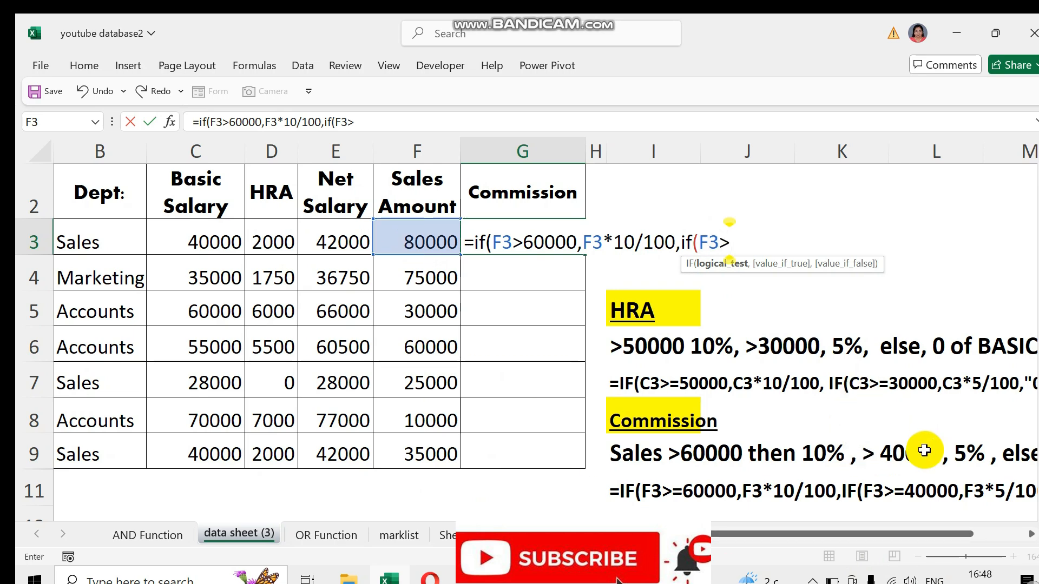
pyautogui.write('40000,')
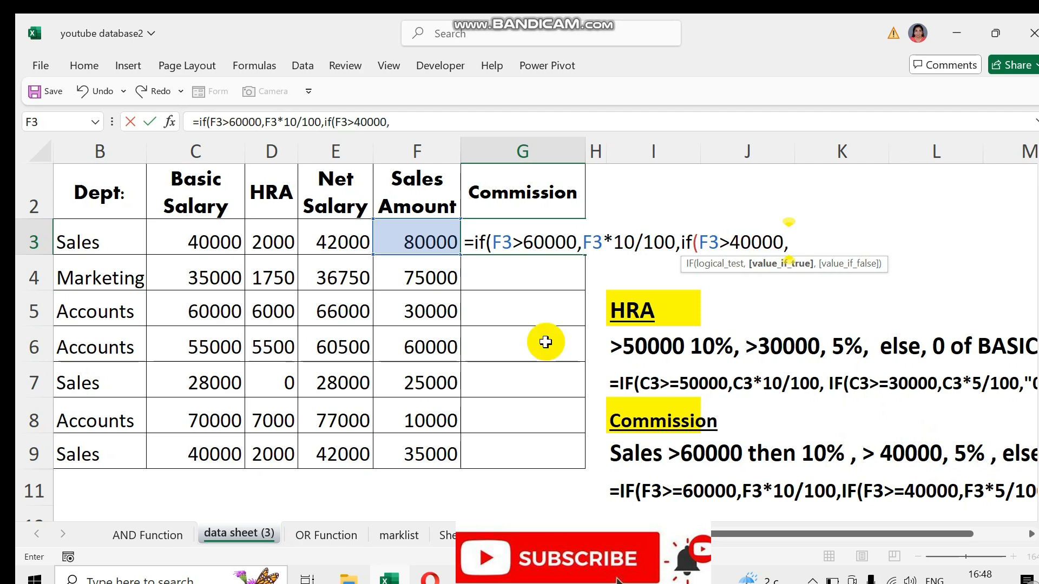
pyautogui.click(420, 241)
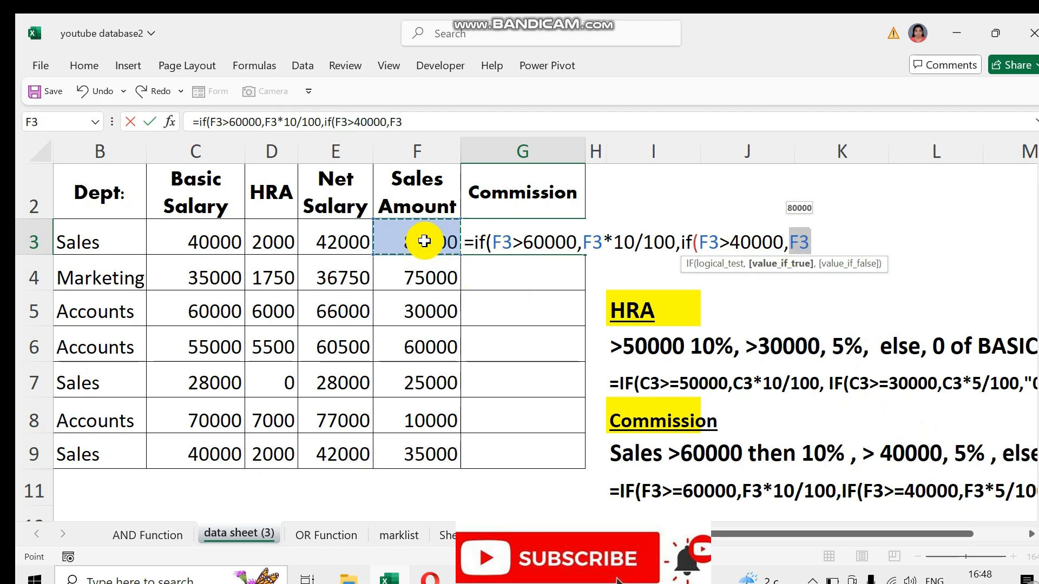
pyautogui.write('*')
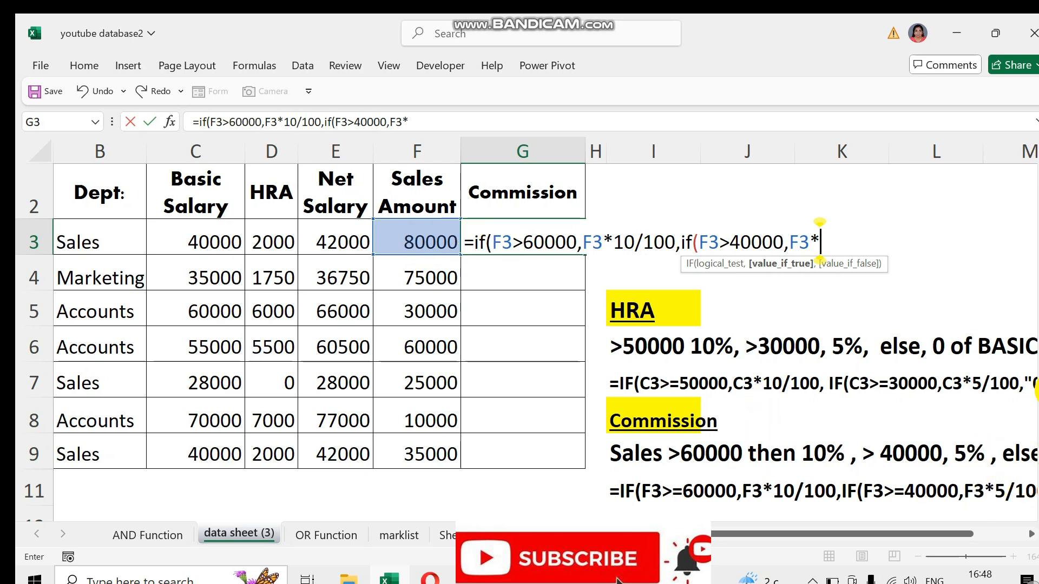
pyautogui.write('5/1')
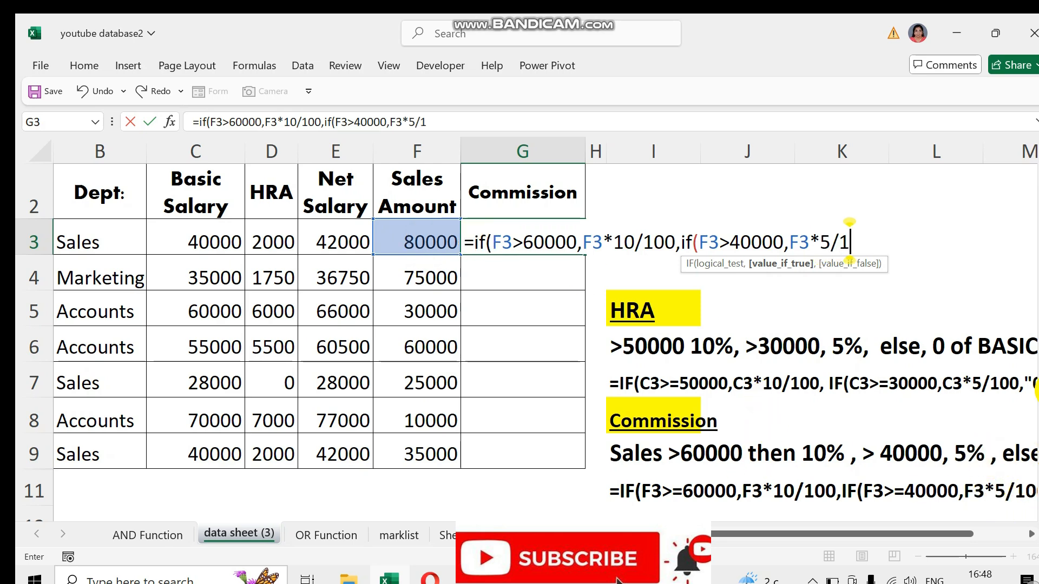
pyautogui.write('00,')
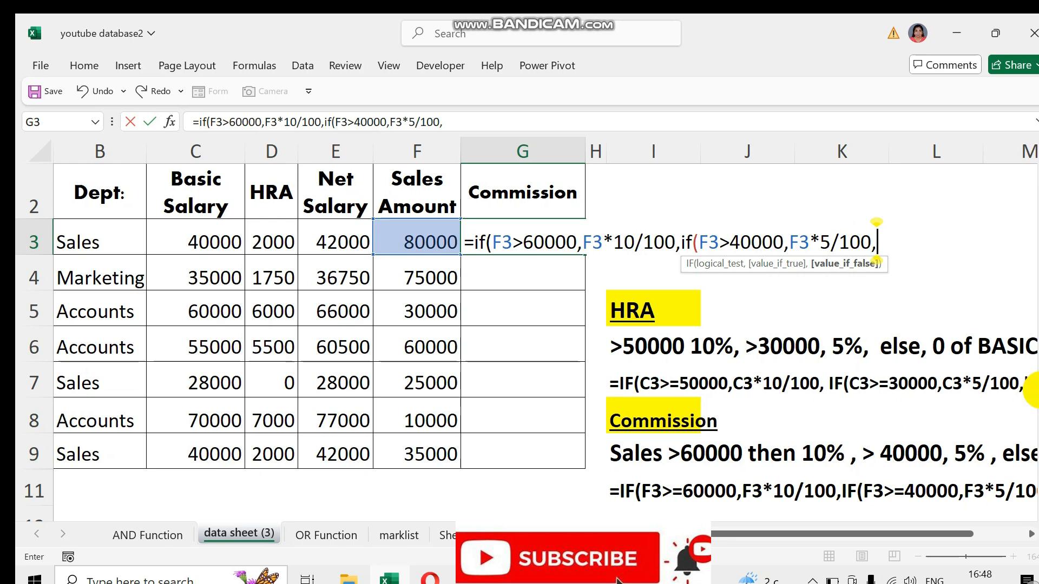
# Complete the nested IF with "WORK HARD" as the value if false, close both functions and enter the Commission formula.
pyautogui.moveTo(765, 528)
pyautogui.mouseDown()
pyautogui.moveTo(820, 531)
pyautogui.moveTo(764, 536)
pyautogui.mouseUp()
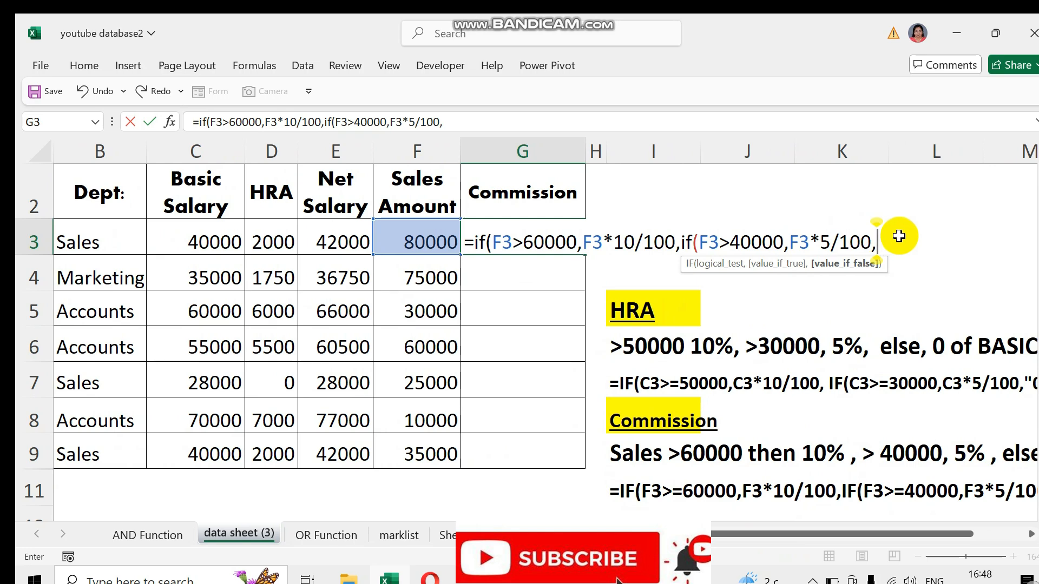
pyautogui.write('"')
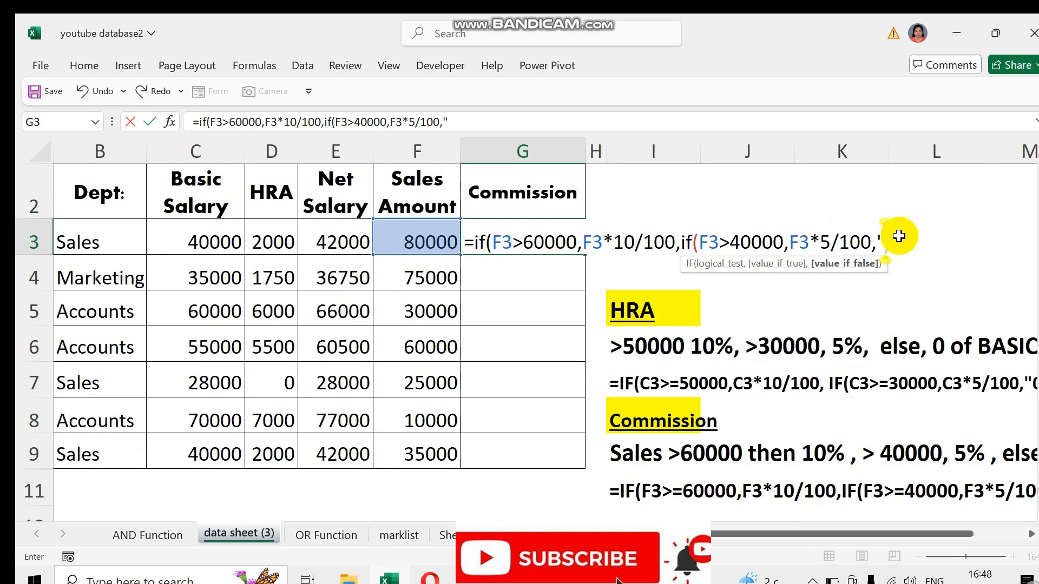
pyautogui.write('WOR')
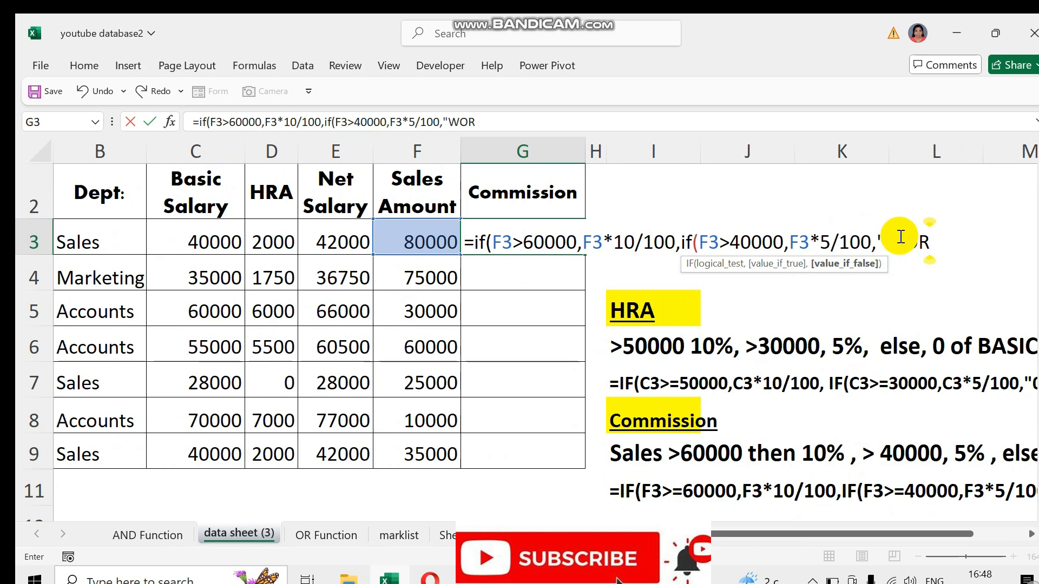
pyautogui.write('K HARD')
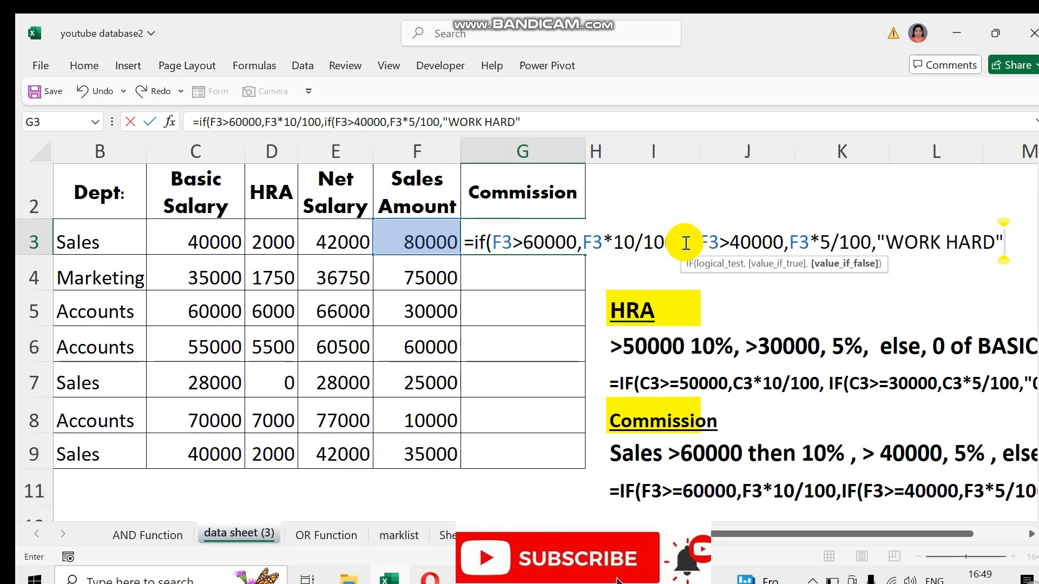
pyautogui.write('))')
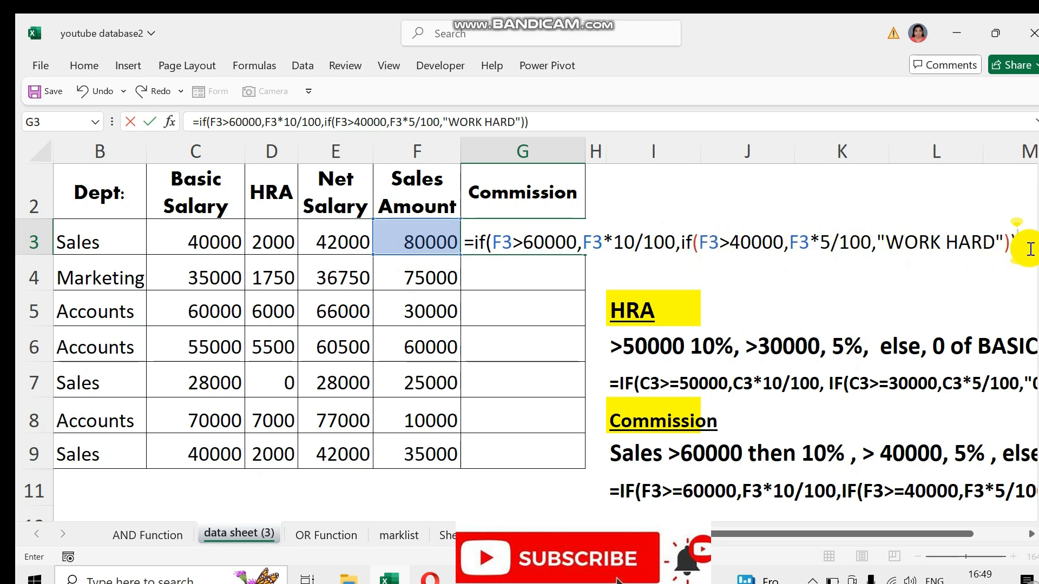
pyautogui.press('Return')
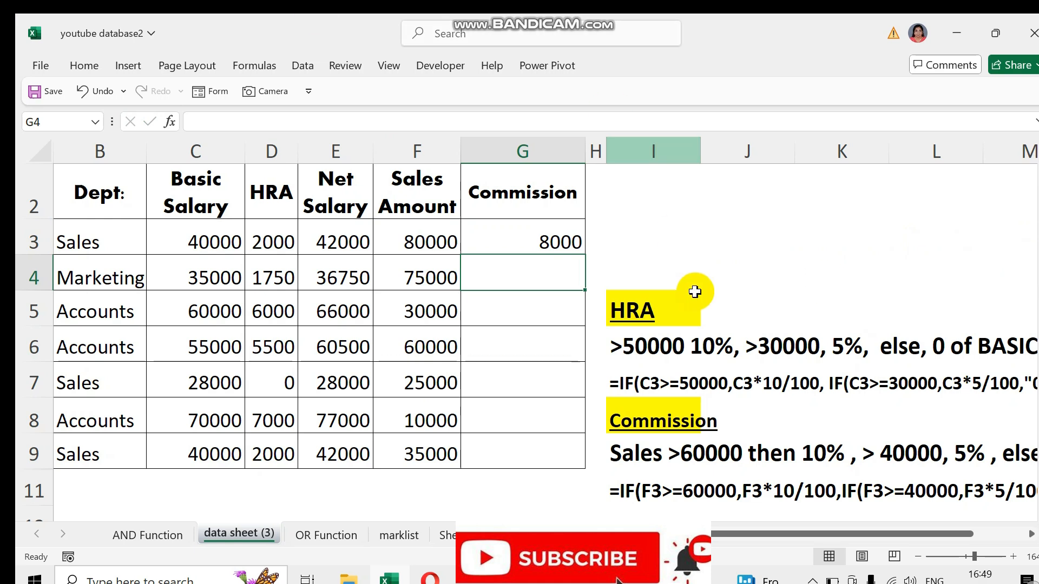
# Fill the Commission formula from G3 down to G9 and check the results in G7:G9 and G6.
pyautogui.click(525, 241)
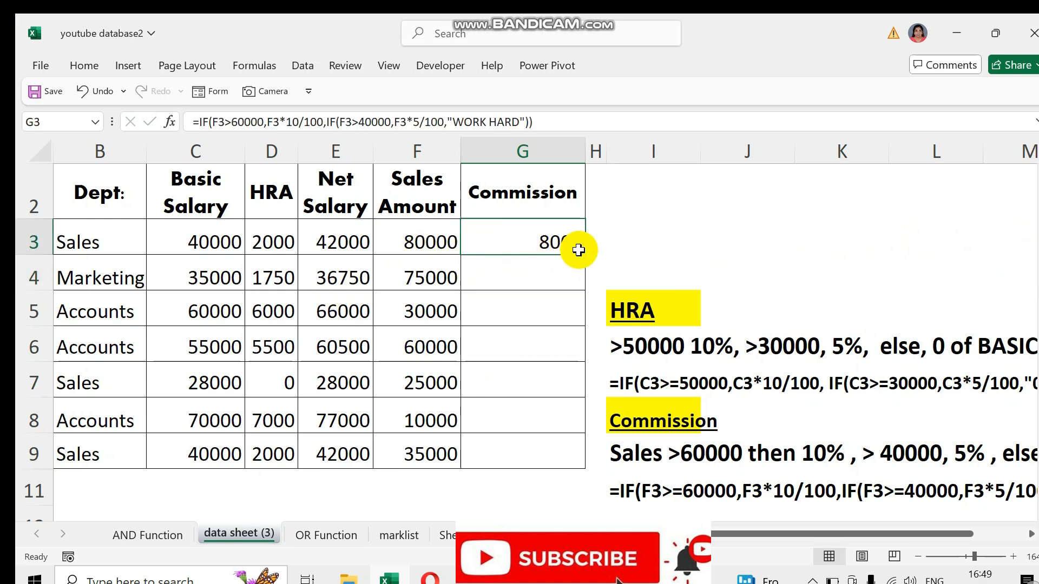
pyautogui.moveTo(582, 249); pyautogui.dragTo(566, 463)
pyautogui.moveTo(494, 380); pyautogui.dragTo(501, 444)
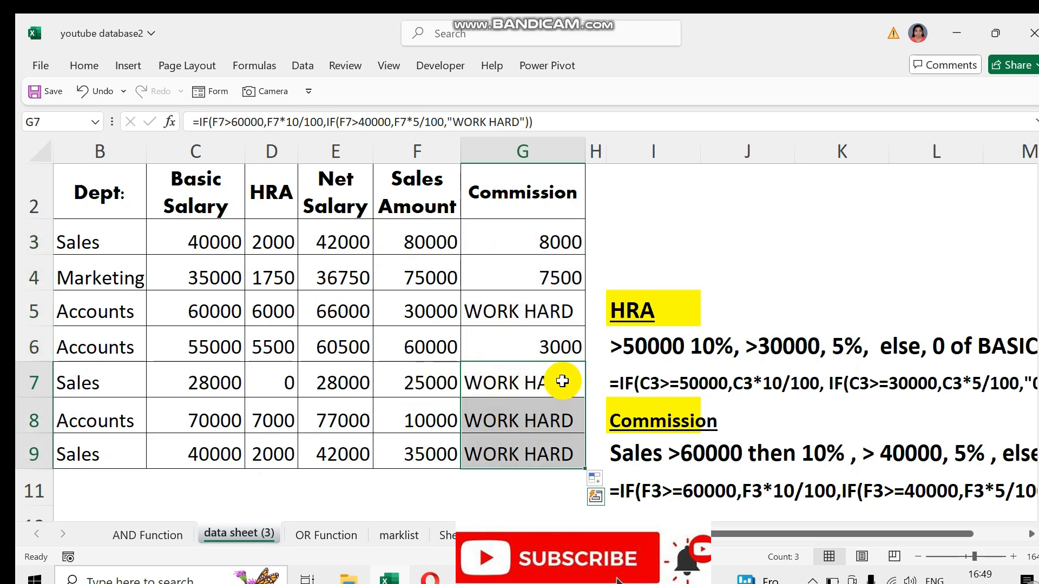
pyautogui.click(563, 382)
pyautogui.click(525, 347)
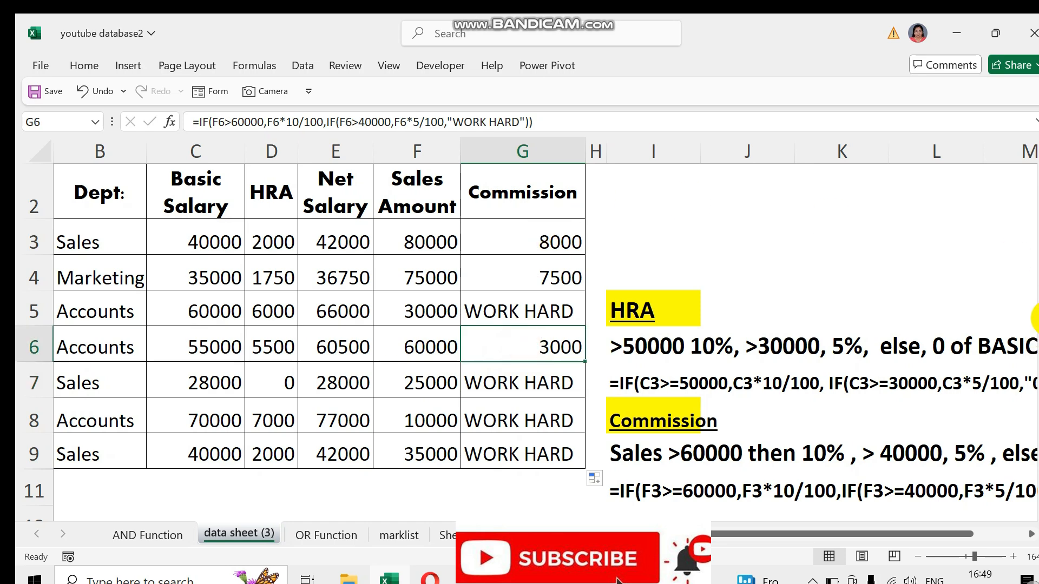
# Look over the whole employee table and the marklist sheet, ending back on data sheet (3).
pyautogui.moveTo(1035, 318); pyautogui.dragTo(1035, 267)
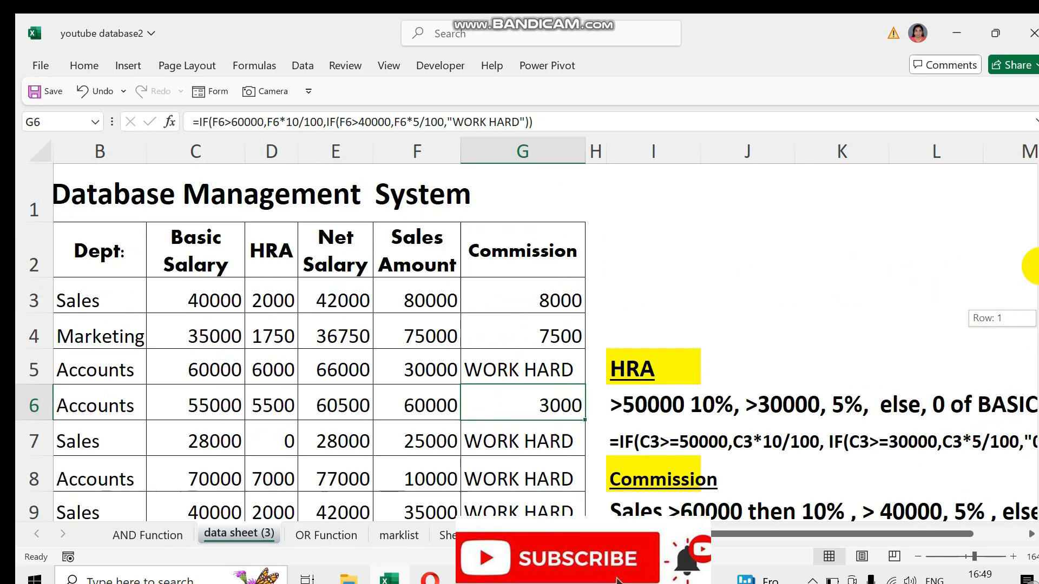
pyautogui.moveTo(788, 535); pyautogui.dragTo(694, 529)
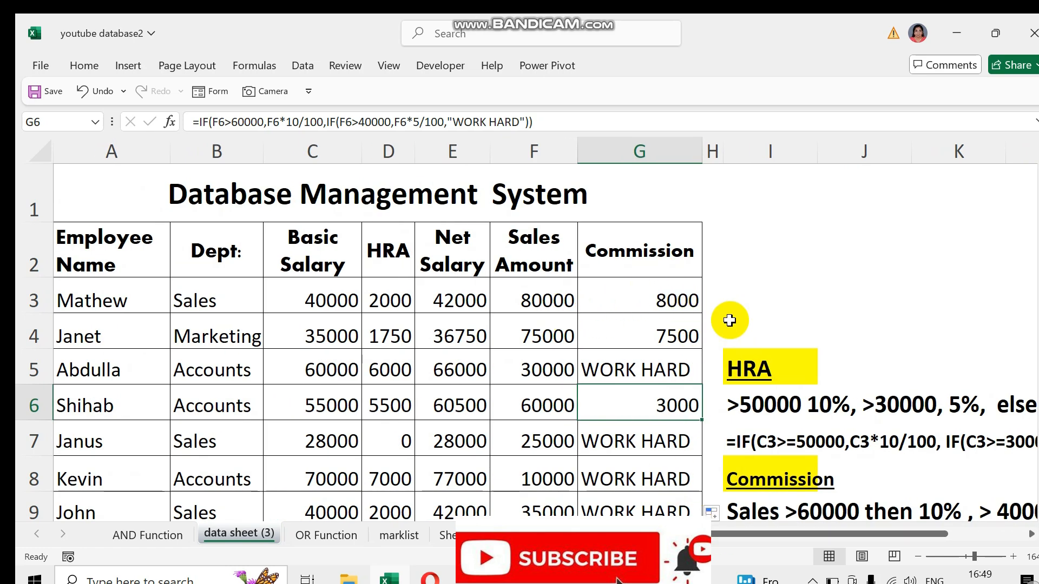
pyautogui.click(411, 536)
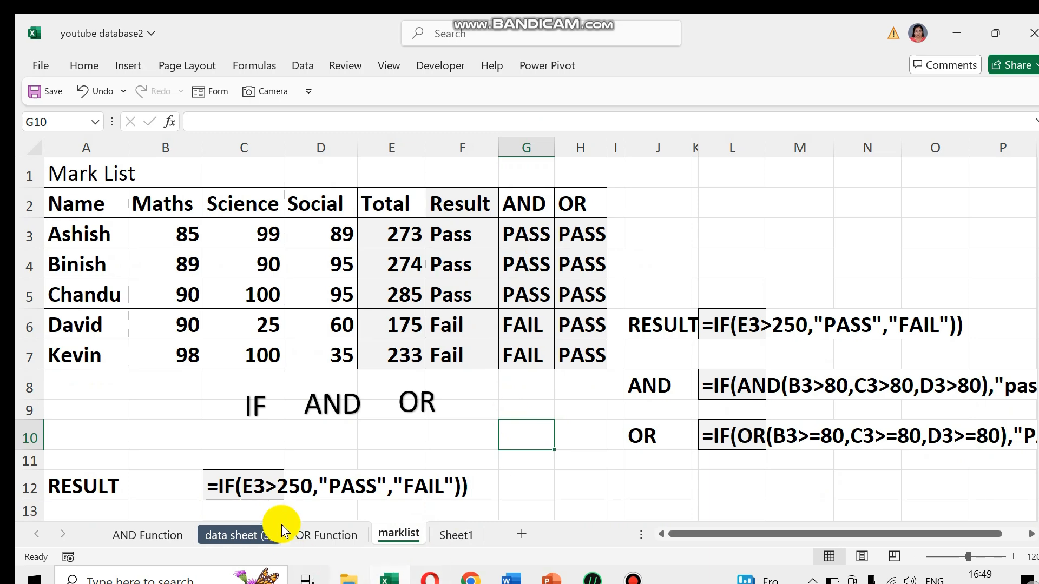
pyautogui.click(250, 535)
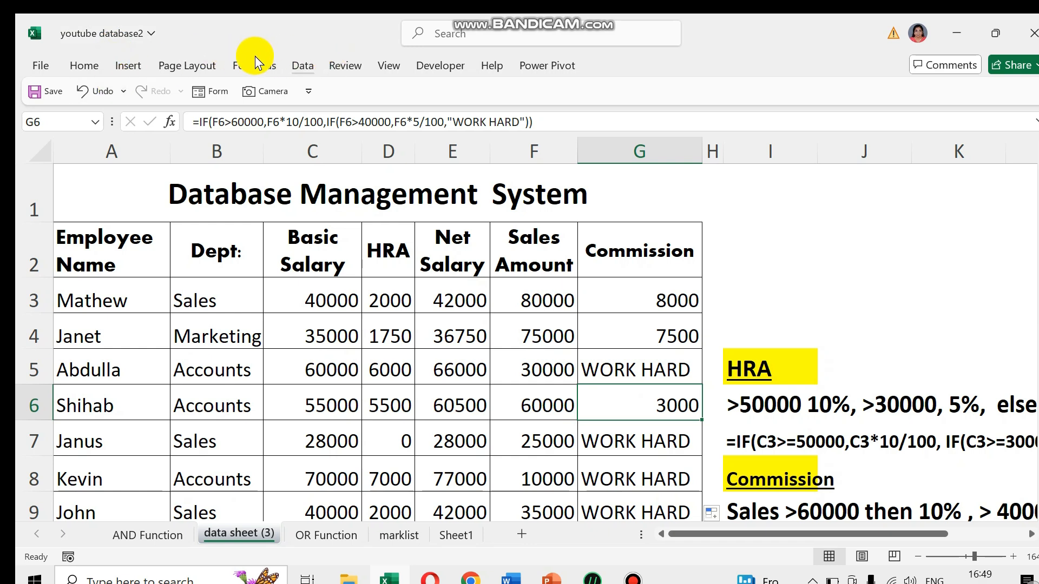
# View the list of available logical functions and close it without inserting one.
pyautogui.click(263, 70)
pyautogui.click(226, 126)
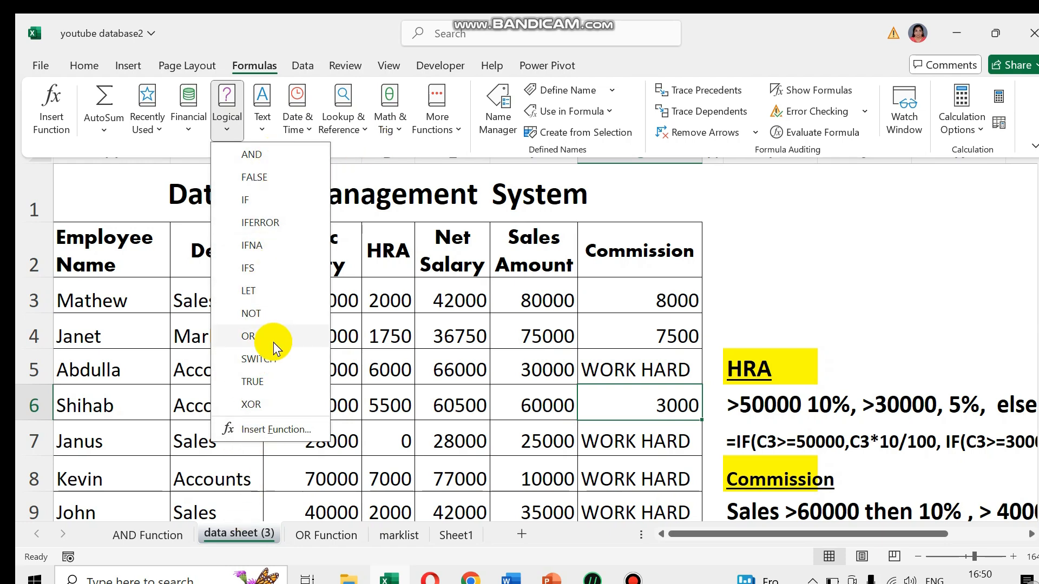
pyautogui.click(813, 249)
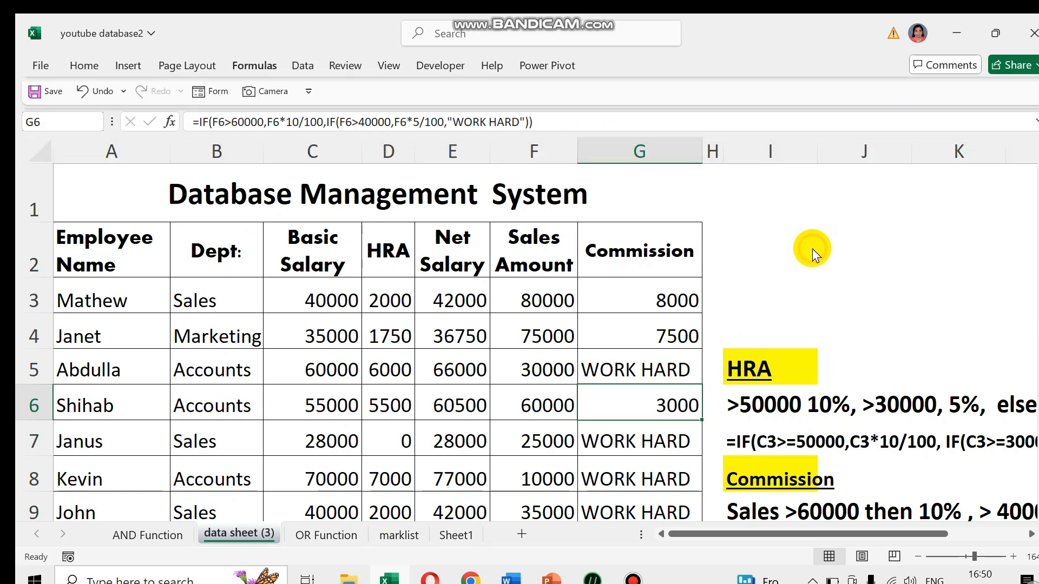
# Review the HRA formula in D3 and the Commission formula in G5.
pyautogui.click(783, 284)
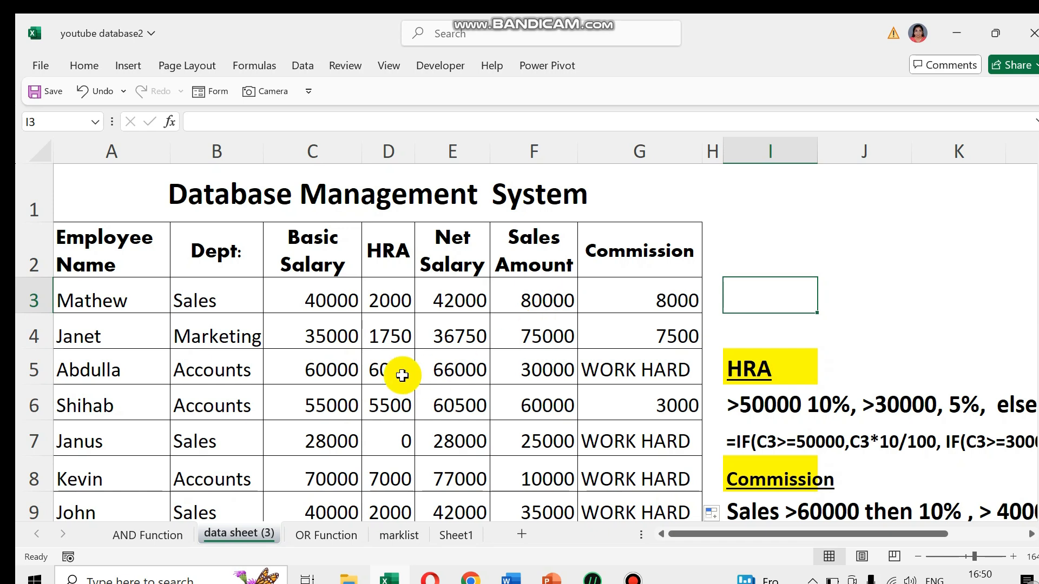
pyautogui.click(365, 296)
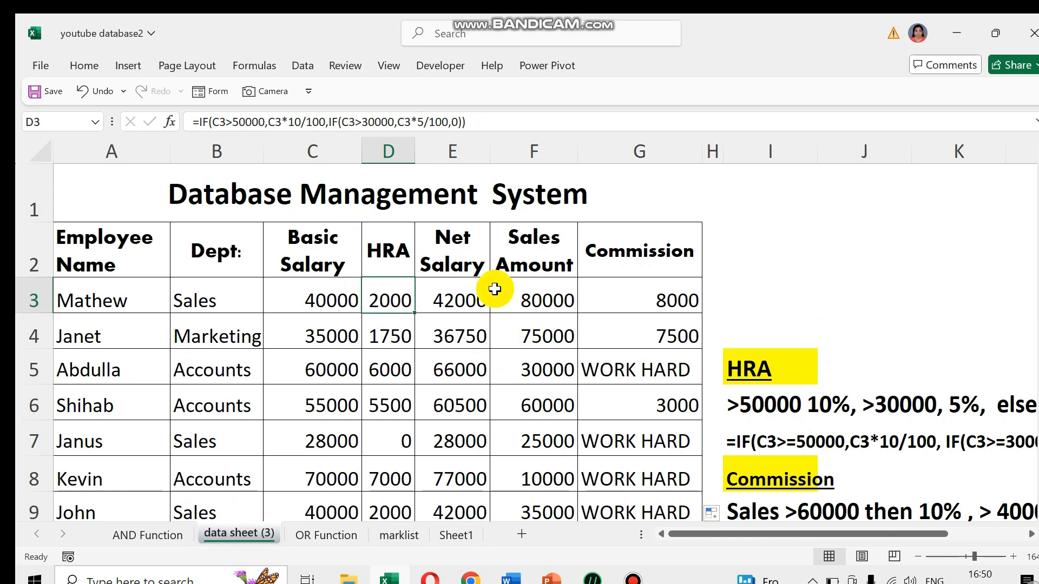
pyautogui.click(647, 361)
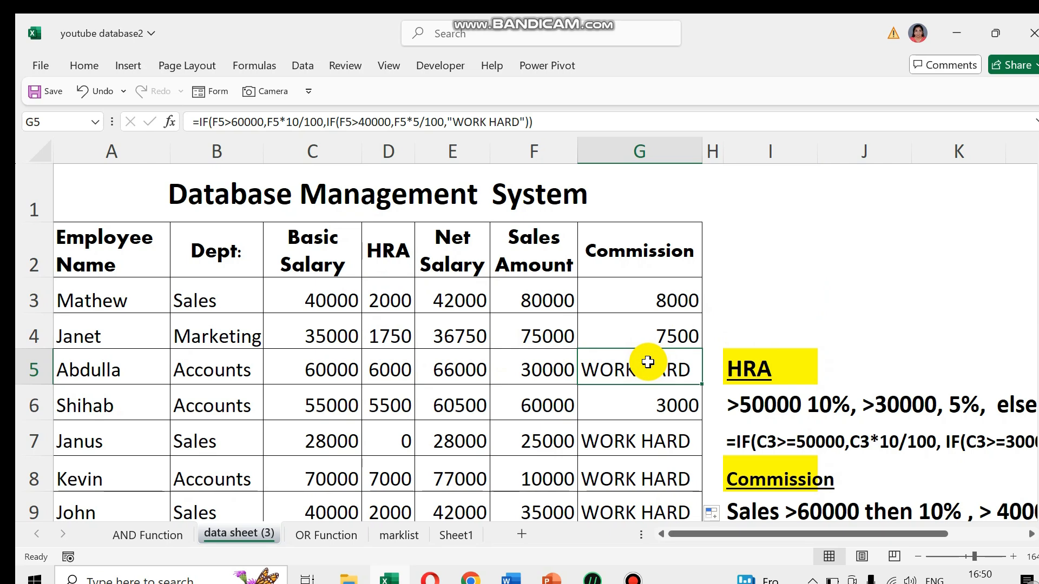